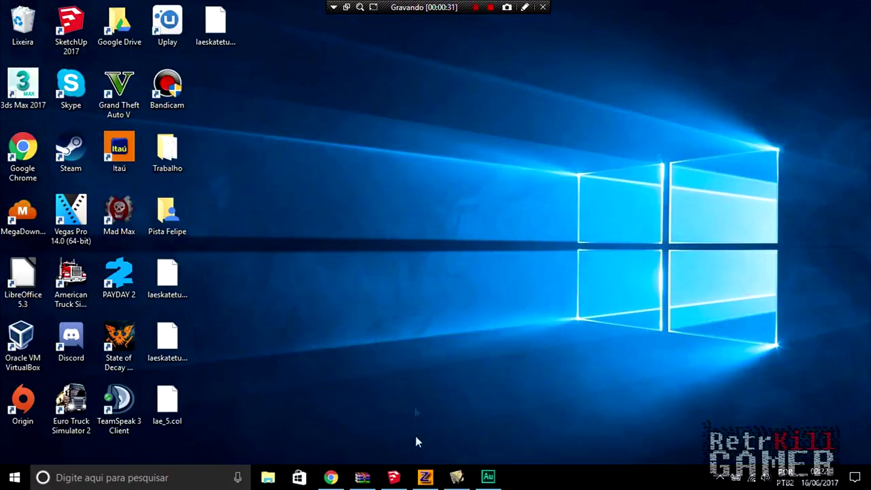
Restore the minimized ZModeler window from the taskbar
click(425, 477)
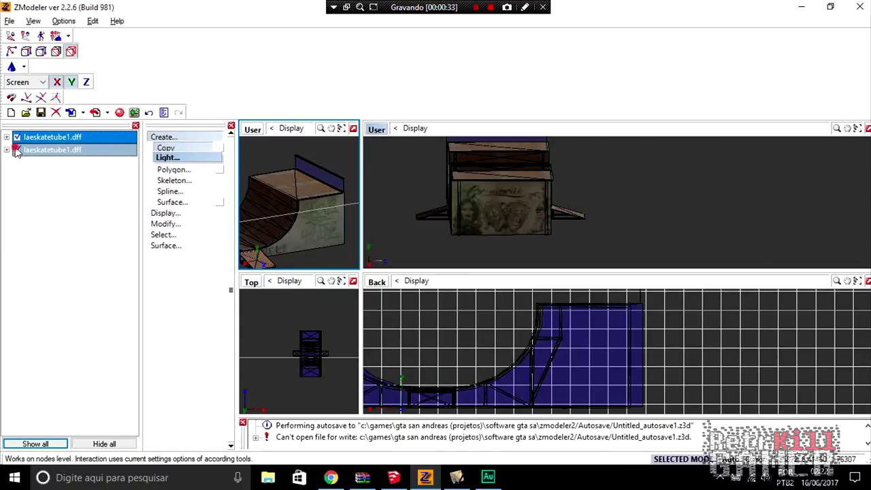
Hide the halfpipe model and show the wooden ramp laeskatetube1 in the viewports
click(16, 137)
click(6, 137)
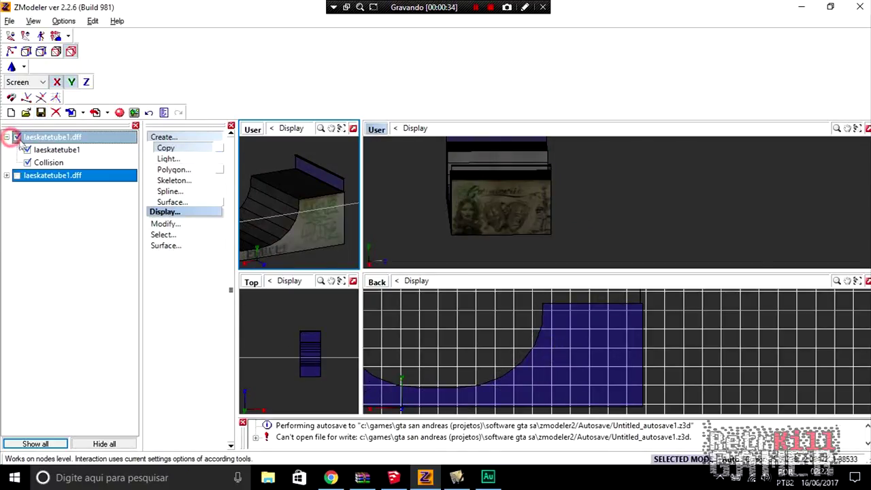
click(16, 137)
click(17, 174)
middle_drag(293, 224, 333, 225)
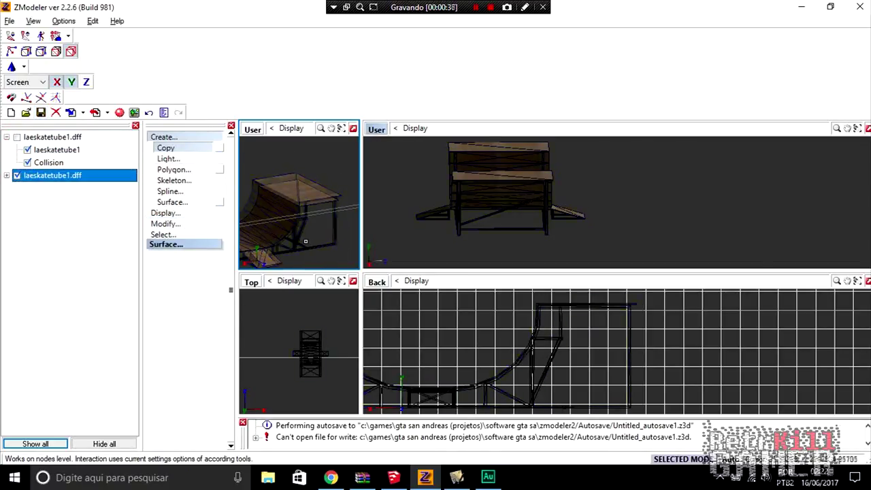
Unlink the laeskatetube1 ramp mesh from its .dff parent via Linking > Unlink Children
right_click(34, 178)
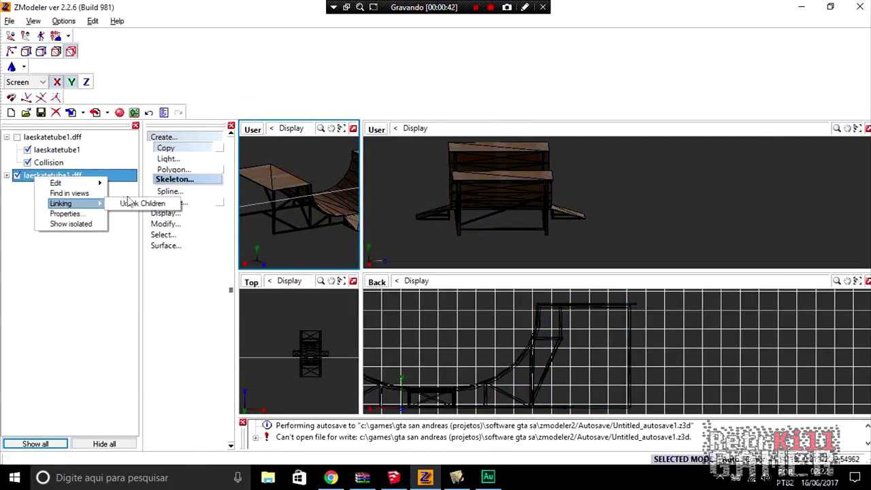
click(139, 203)
click(29, 167)
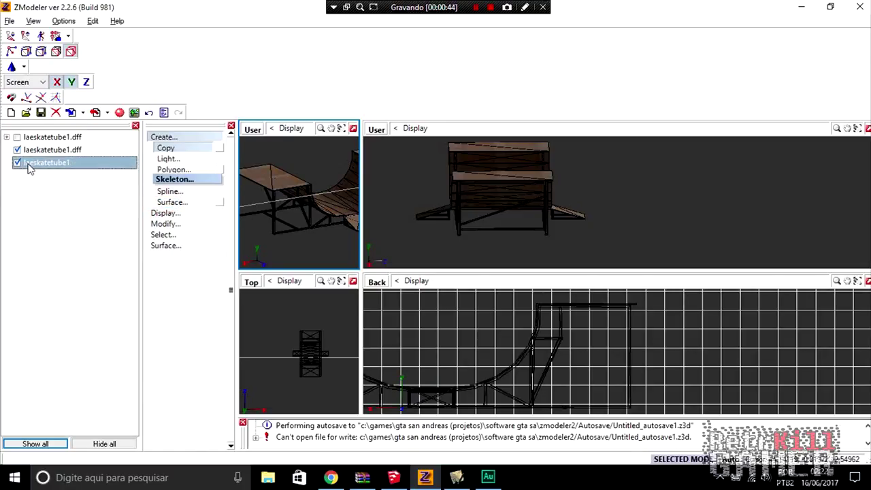
Delete the leftover empty laeskatetube1.dff parent entry and confirm the remaining mesh name
click(41, 136)
click(42, 150)
right_click(44, 155)
click(136, 156)
click(58, 151)
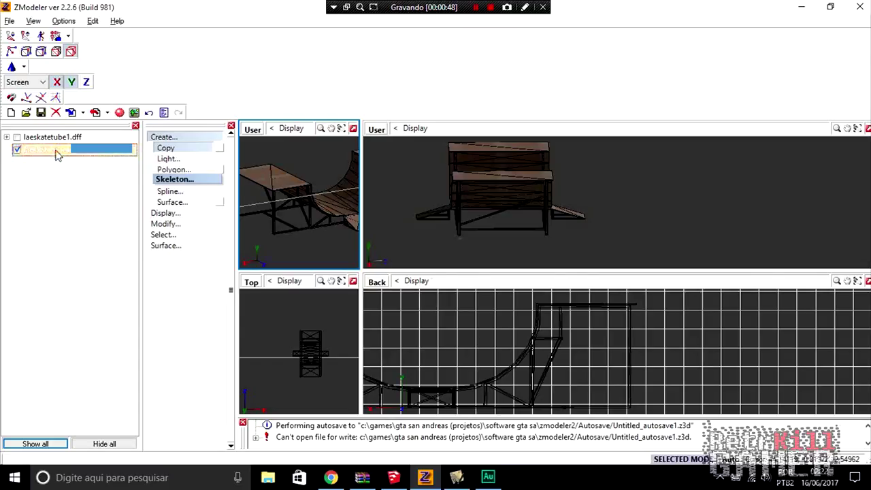
key(Return)
click(96, 116)
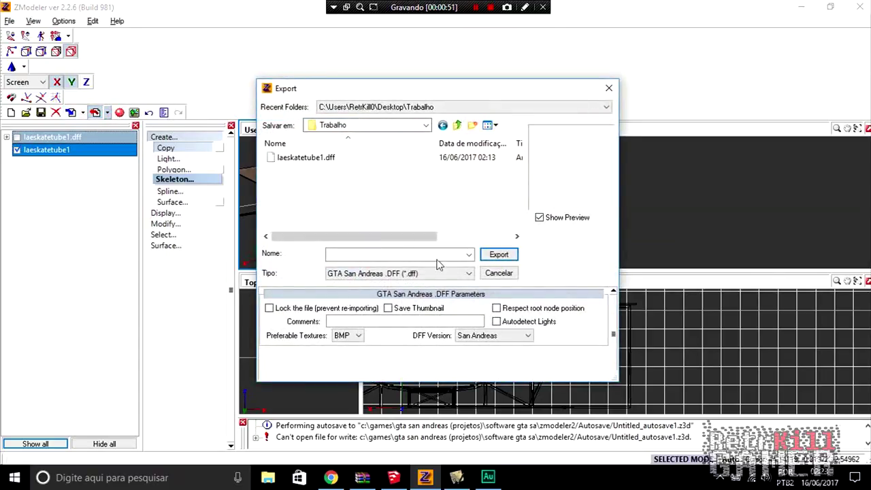
Set the export type to Wavefront .OBJ (*.obj) and export the wooden ramp mesh
click(446, 273)
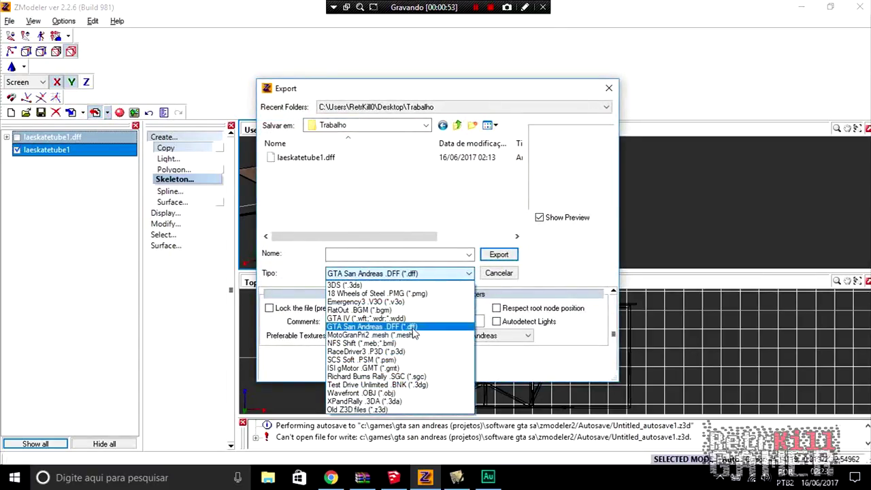
click(400, 394)
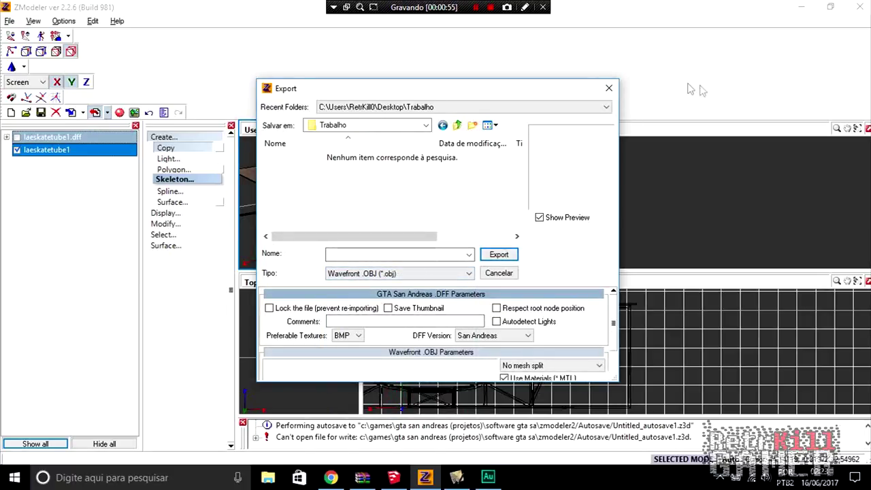
click(608, 90)
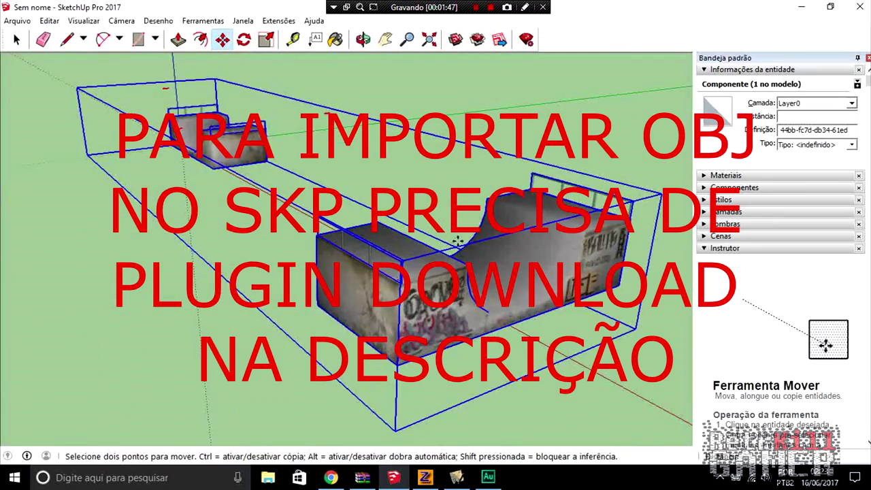
Orbit and zoom around the imported skate-park model to check it from several angles
scroll(350, 250, up, 3)
mouse_move(350, 250)
middle_down()
mouse_move(212, 256)
mouse_move(317, 266)
mouse_move(239, 191)
middle_up()
scroll(328, 194, down, 3)
mouse_move(328, 194)
middle_down()
mouse_move(486, 201)
mouse_move(321, 191)
mouse_move(185, 234)
mouse_move(319, 170)
middle_up()
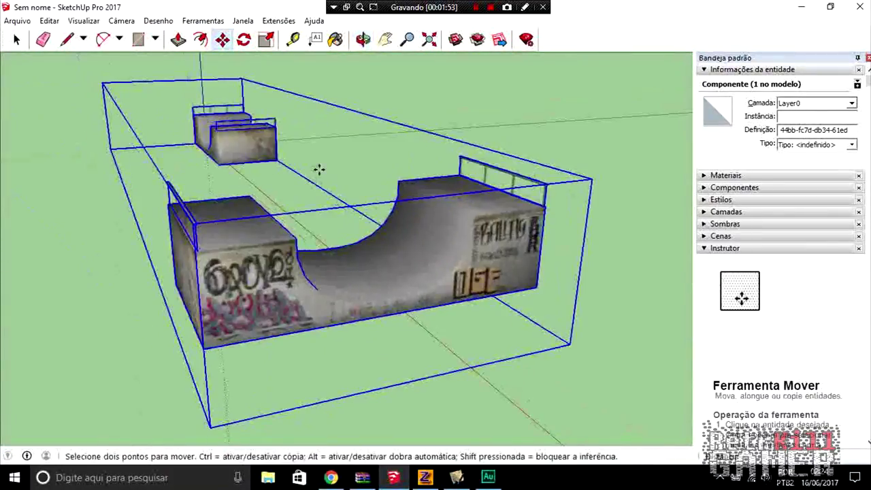
scroll(319, 170, down, 3)
scroll(227, 143, up, 3)
mouse_move(413, 145)
middle_down()
mouse_move(398, 200)
mouse_move(184, 196)
mouse_move(521, 195)
middle_up()
Export the model as a 3D OBJ, overwriting the existing pista file
click(18, 21)
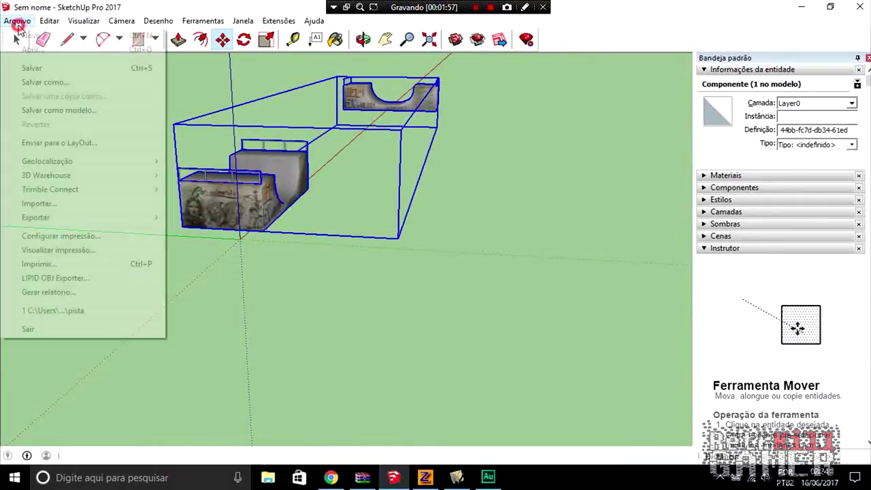
mouse_move(82, 217)
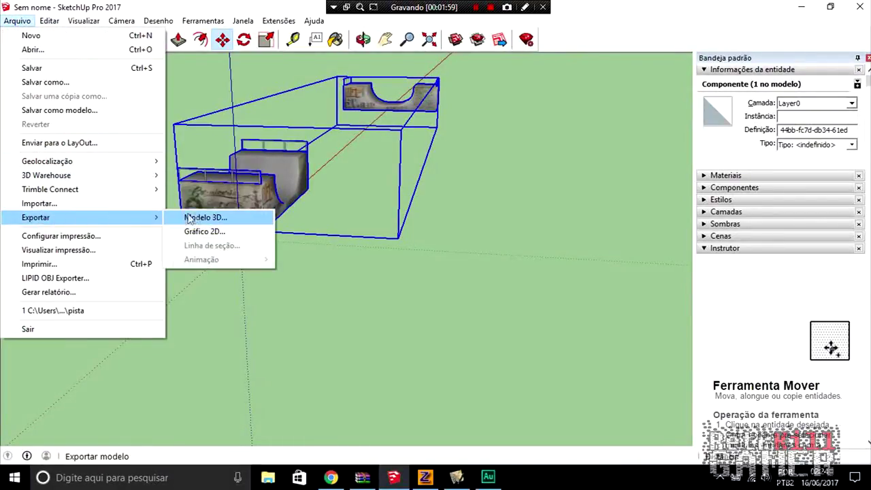
click(189, 218)
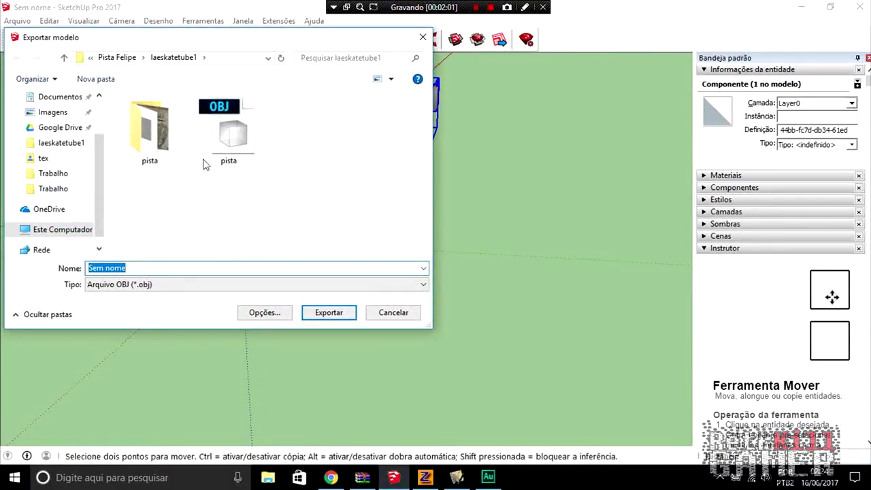
click(218, 136)
click(328, 313)
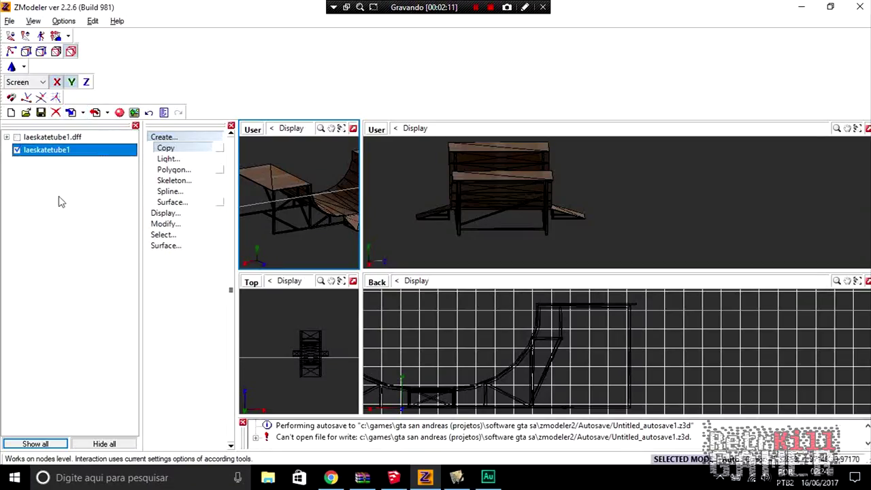
Make the halfpipe model visible again and switch to the Modify > Move tools
click(19, 151)
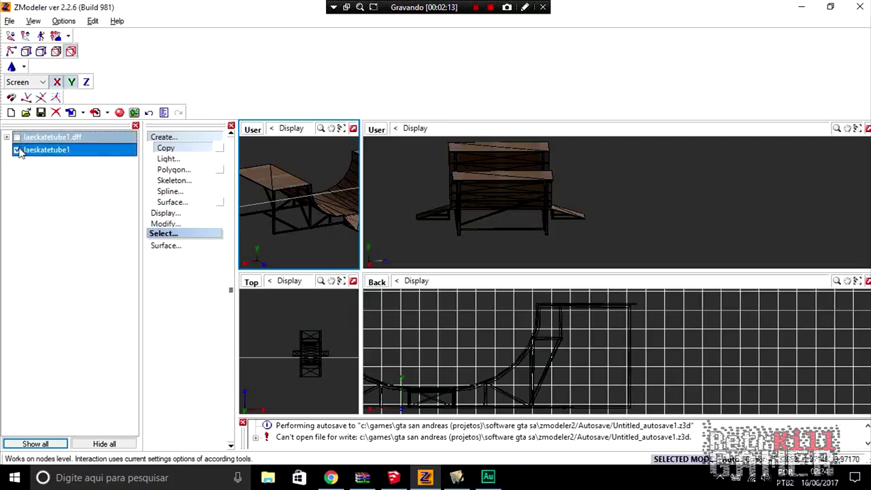
click(17, 138)
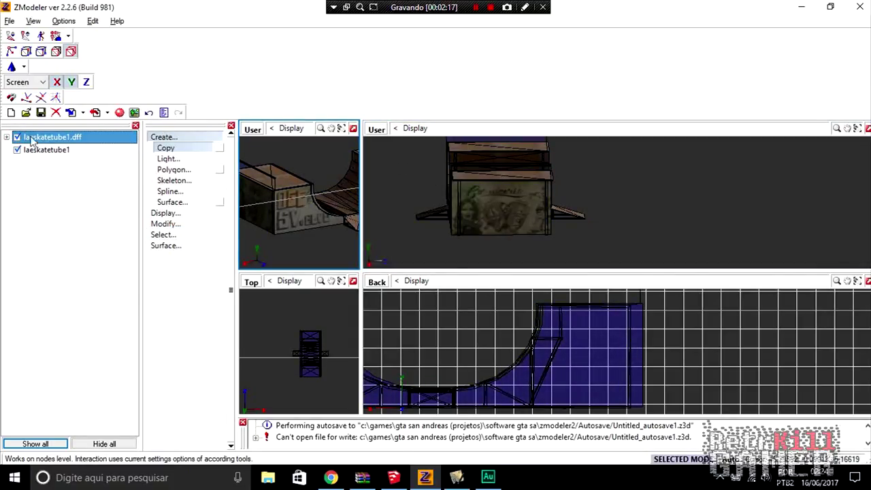
click(163, 137)
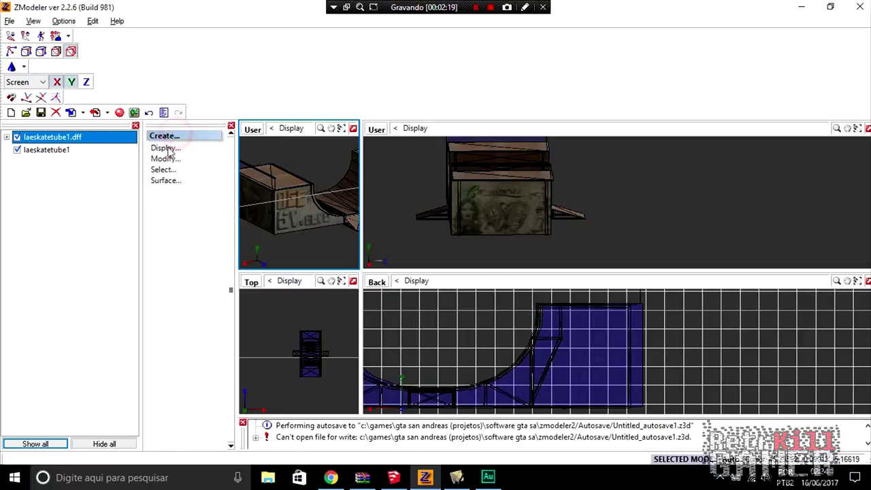
click(167, 159)
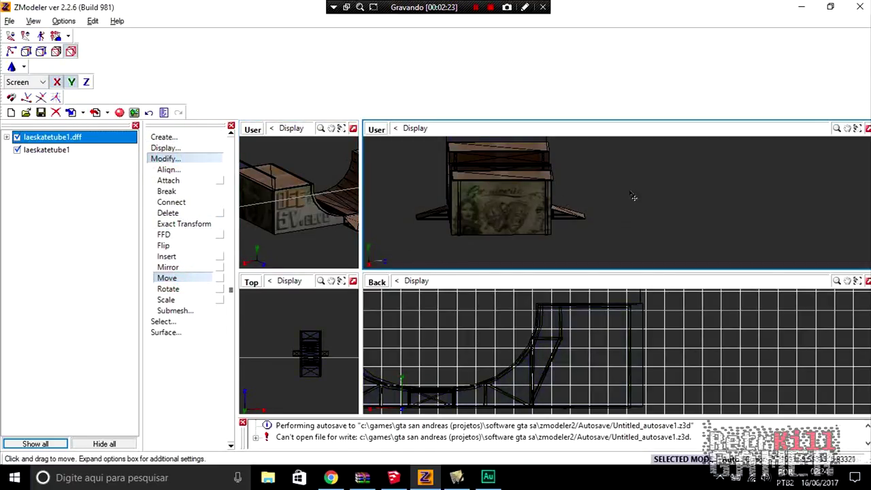
Select the box-shaped ramp piece and zoom the Back view out to the whole halfpipe
click(482, 187)
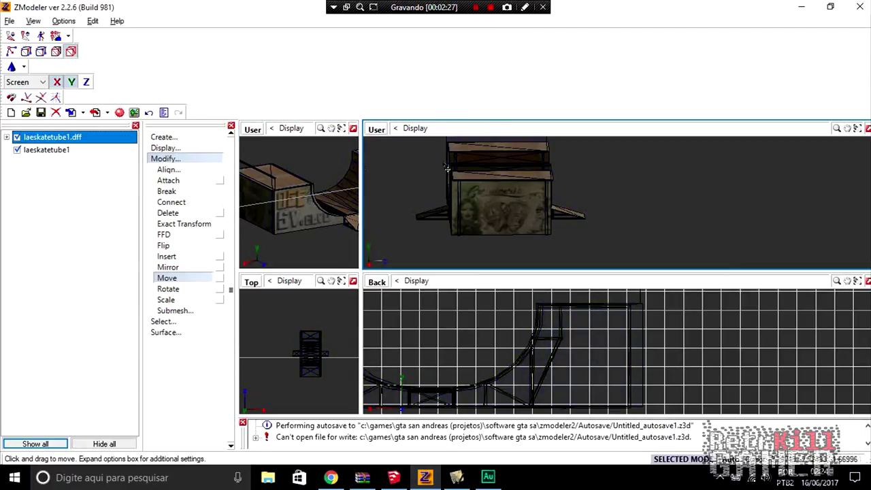
middle_drag(559, 200, 425, 186)
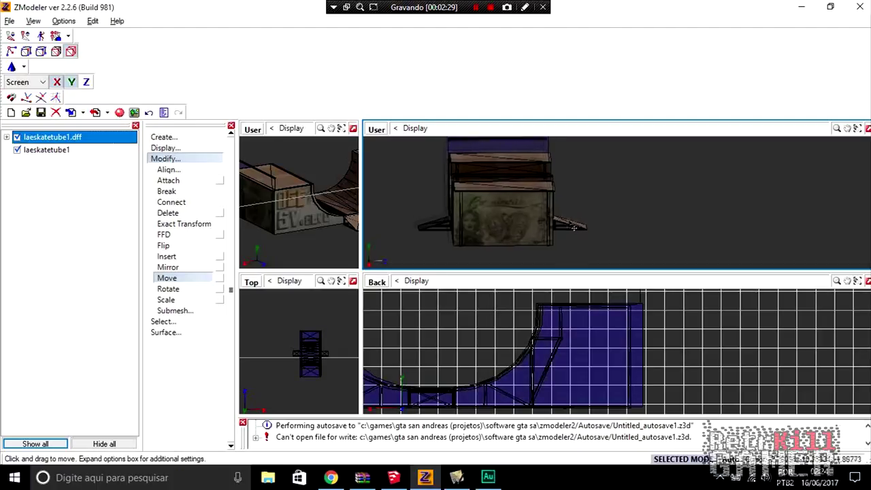
middle_drag(517, 340, 649, 354)
scroll(649, 354, down, 2)
scroll(649, 354, down, 2)
scroll(649, 354, down, 2)
scroll(649, 354, down, 2)
scroll(564, 381, up, 2)
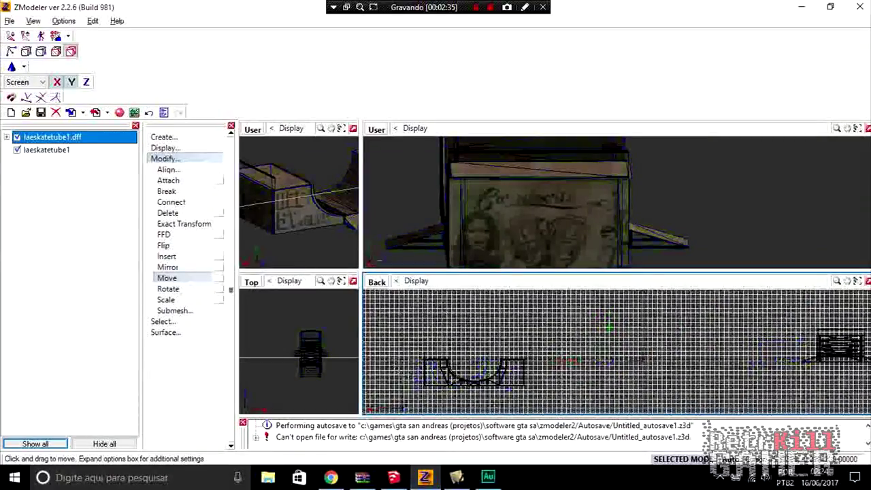
scroll(565, 381, up, 1)
scroll(565, 381, up, 1)
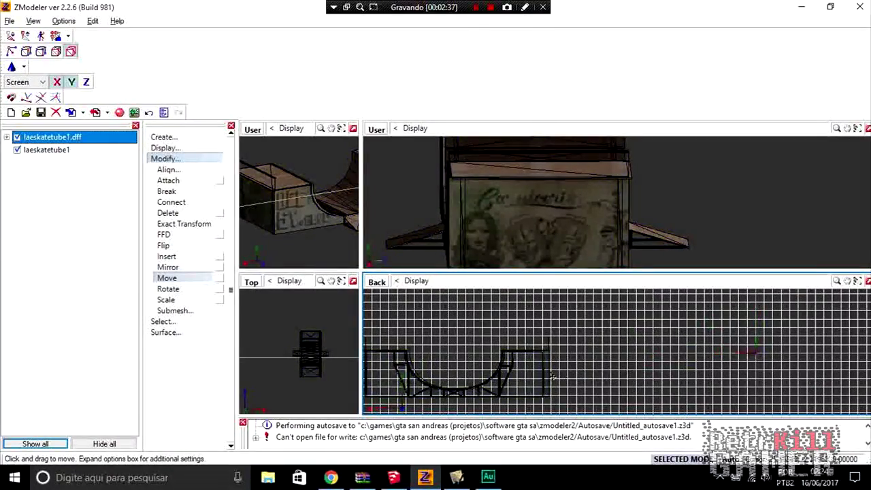
Select the halfpipe model and pan and orbit the perspective view to inspect the alignment
click(313, 346)
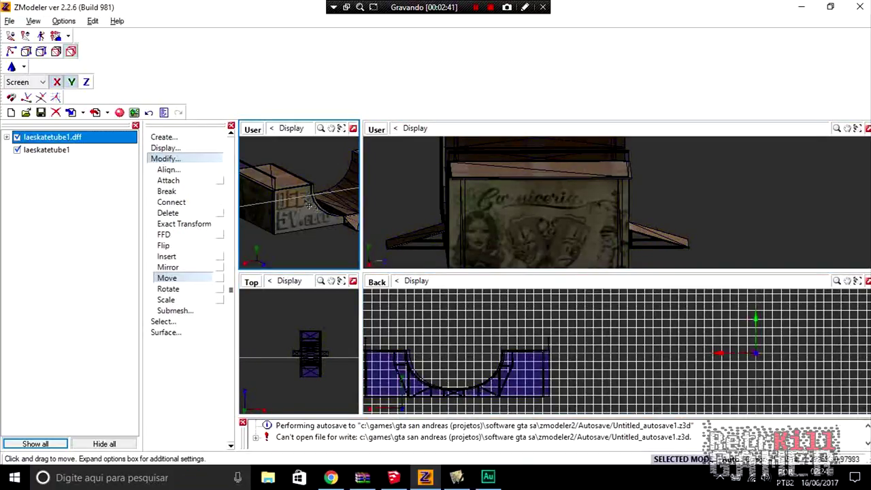
scroll(312, 192, up, 2)
scroll(312, 193, up, 1)
scroll(313, 192, up, 1)
scroll(309, 194, up, 1)
scroll(306, 196, up, 1)
scroll(305, 196, up, 1)
scroll(300, 183, up, 1)
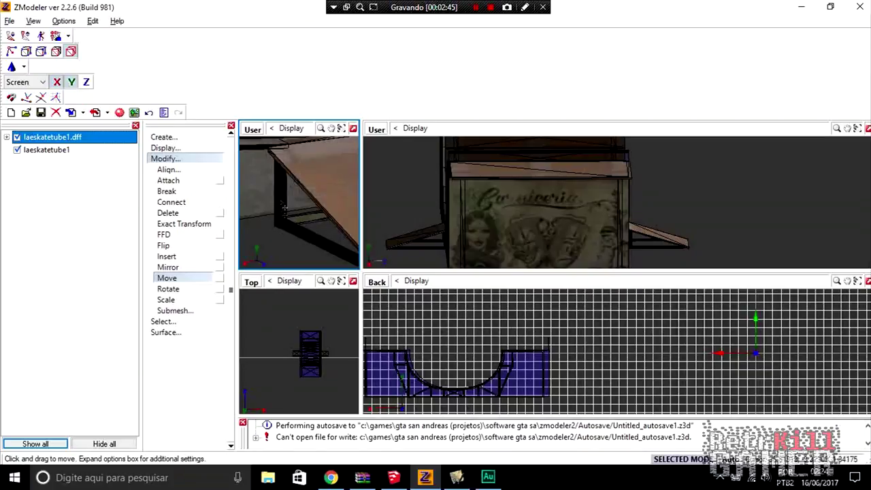
middle_drag(283, 208, 310, 210)
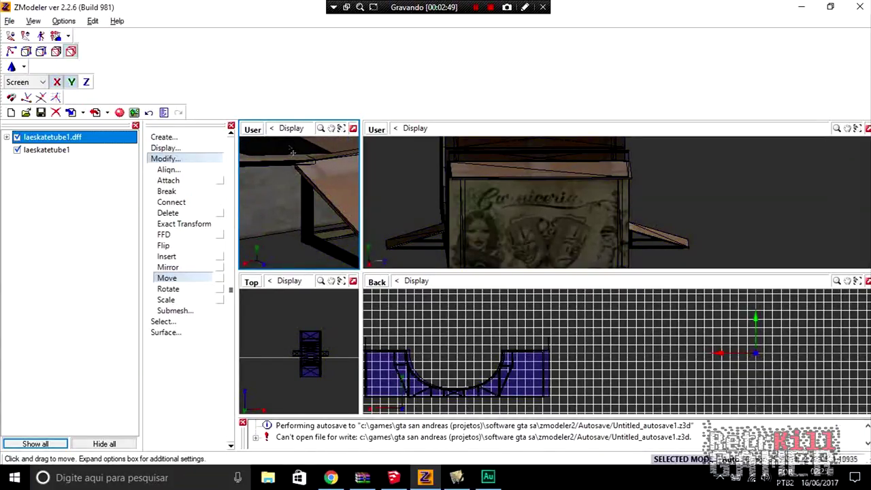
scroll(320, 187, down, 1)
scroll(319, 218, down, 1)
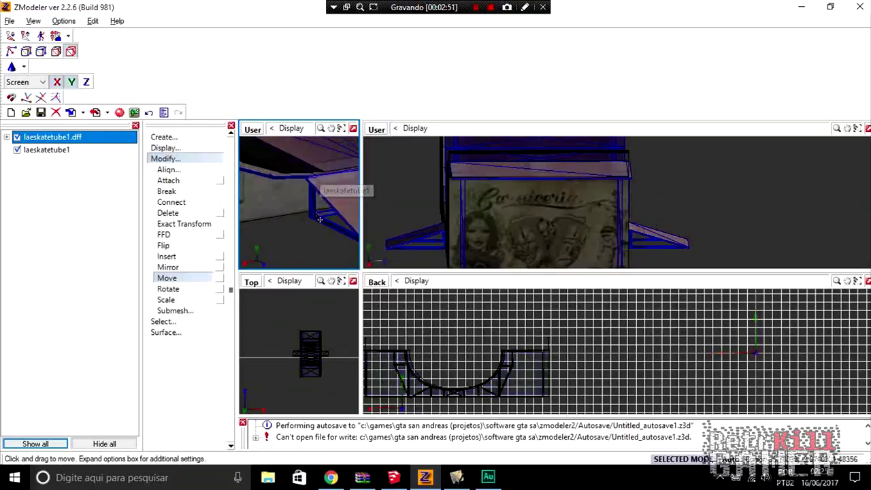
middle_drag(319, 219, 340, 204)
click(459, 212)
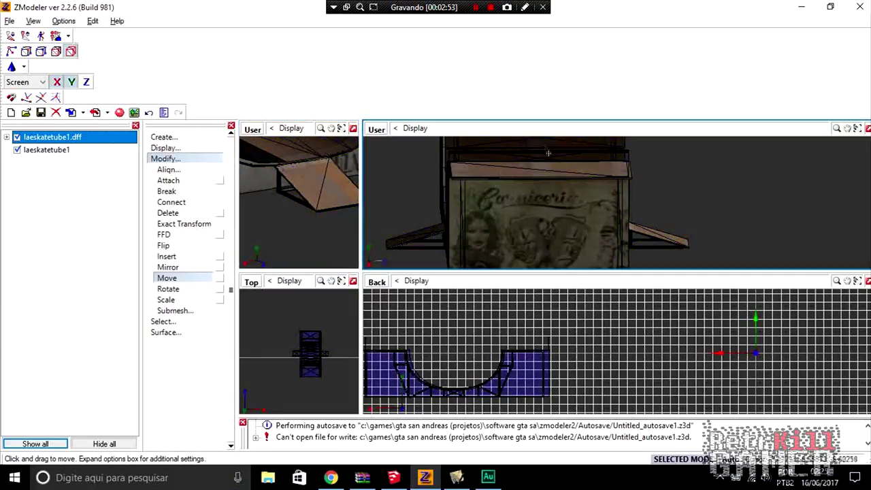
Select the ramp and center its local axes on the object via Display > Local Axes
click(436, 236)
click(106, 112)
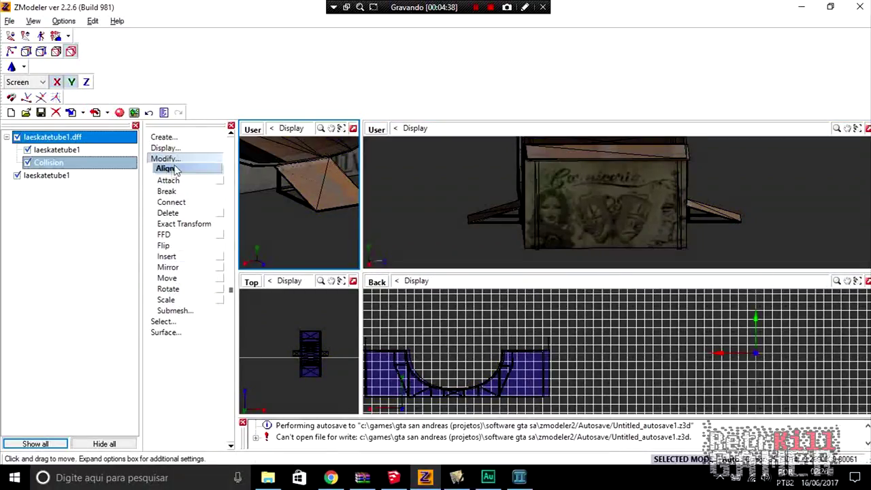
click(165, 147)
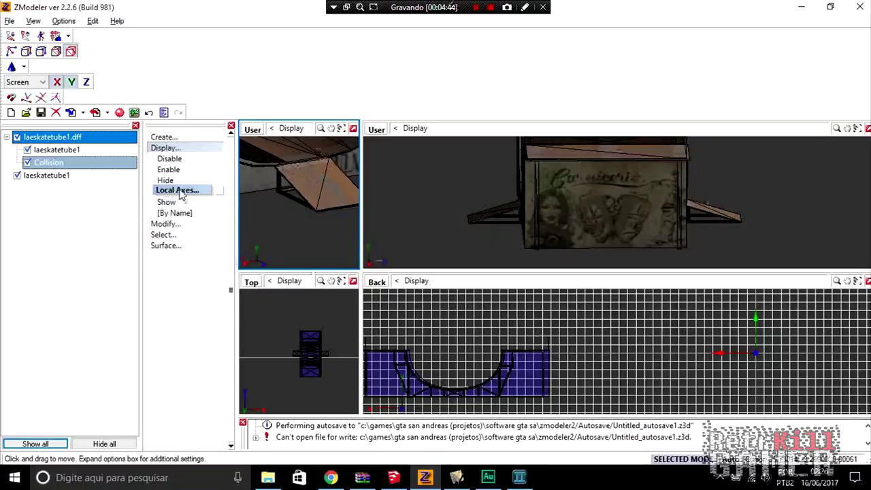
click(219, 191)
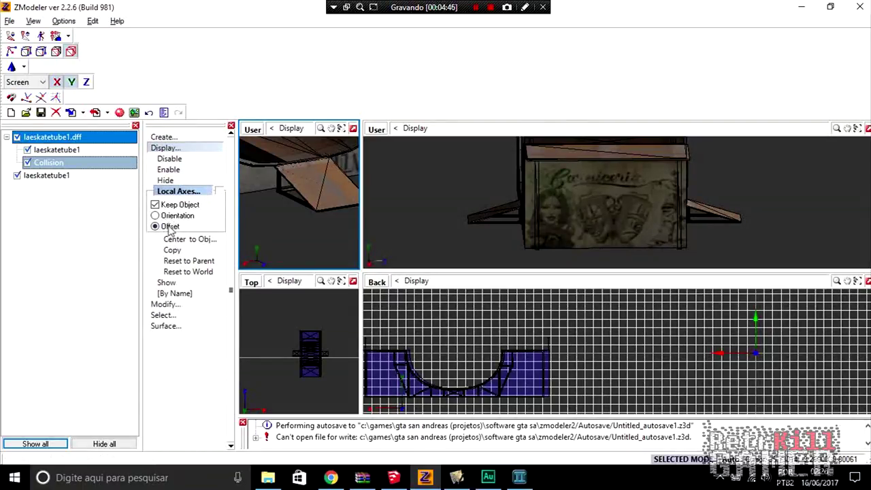
click(195, 192)
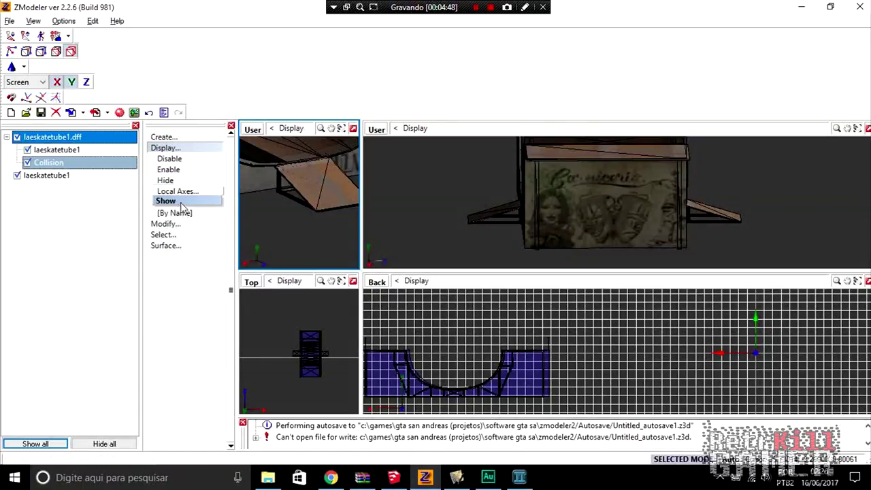
click(184, 191)
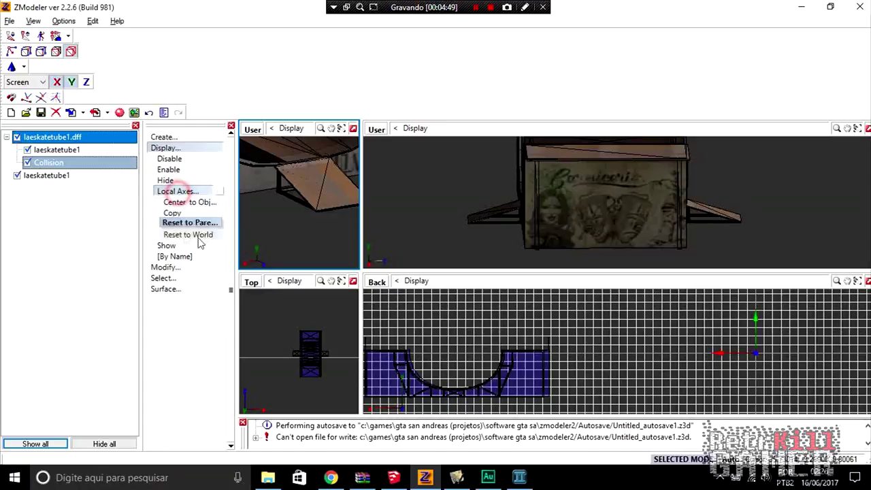
click(188, 203)
Reset the second laeskatetube1's local axes to parent and world, then re-enable the hidden textured object
click(40, 175)
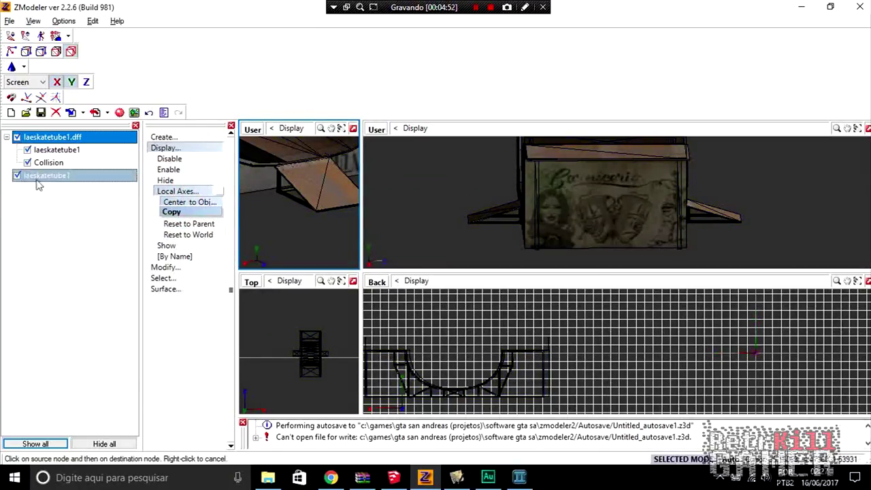
click(584, 177)
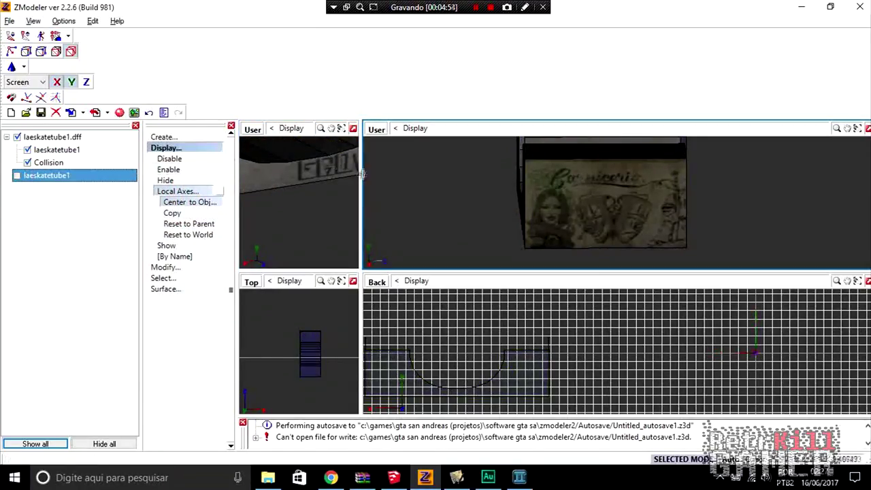
click(189, 224)
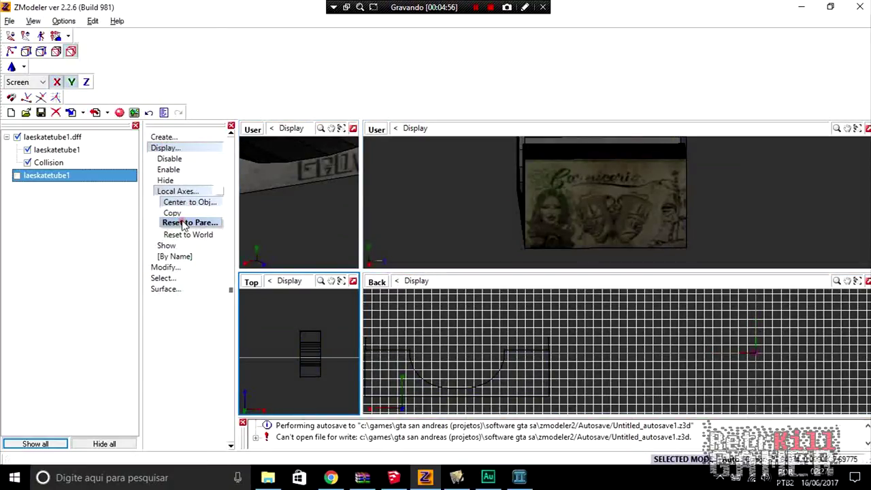
click(240, 250)
click(198, 235)
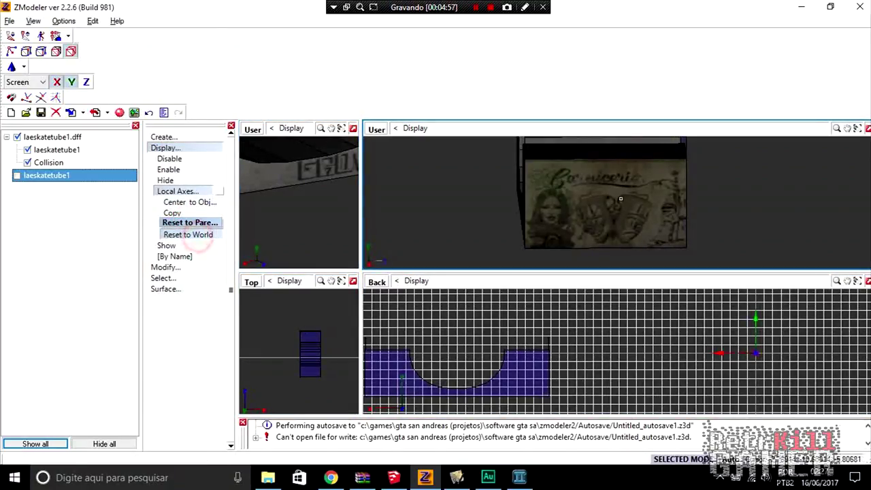
click(167, 169)
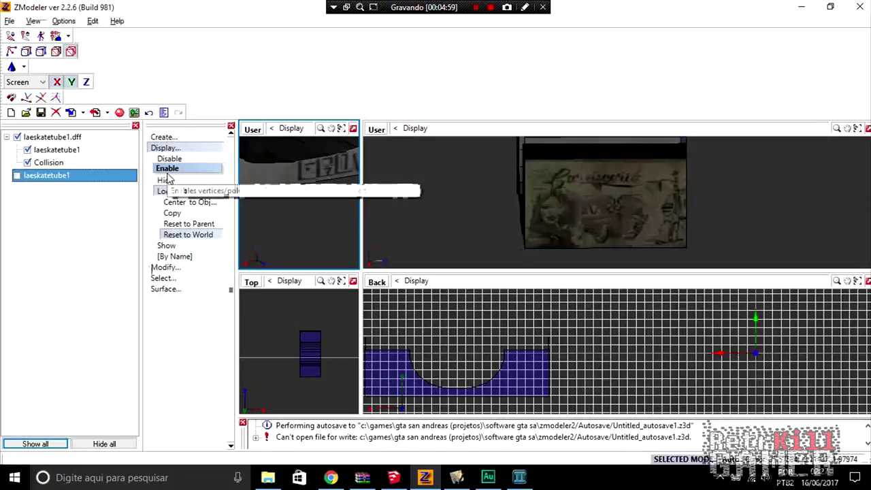
click(662, 174)
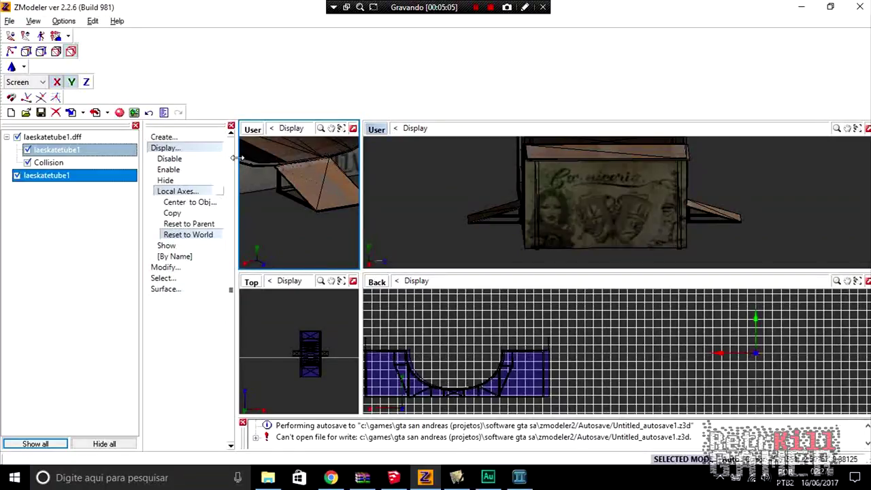
Select the whole laeskatetube1.dff model and reset its axes to world
click(297, 218)
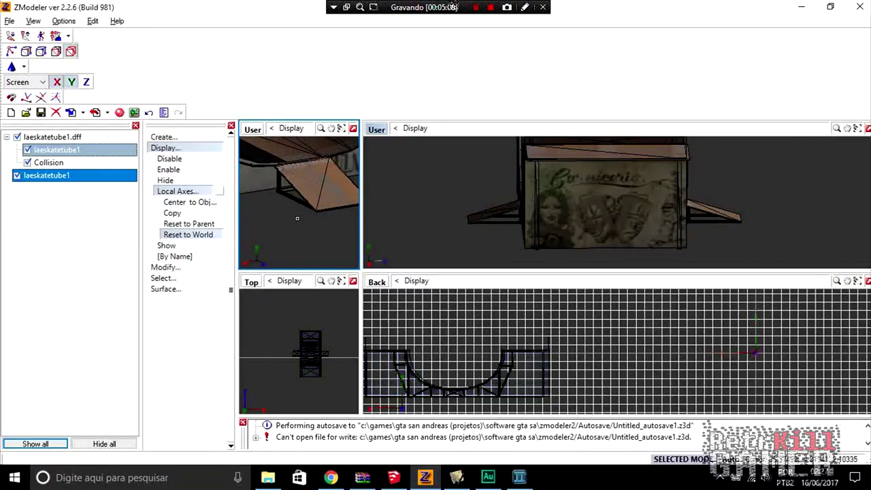
click(311, 200)
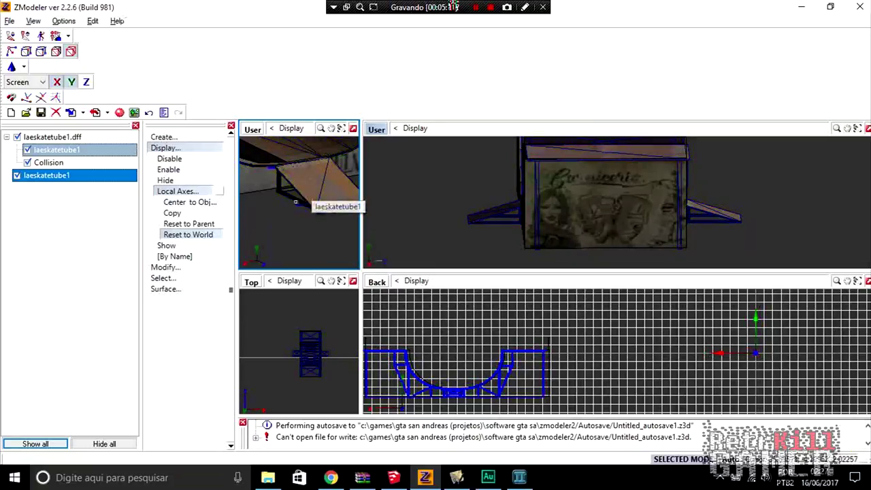
middle_drag(311, 201, 320, 224)
click(48, 137)
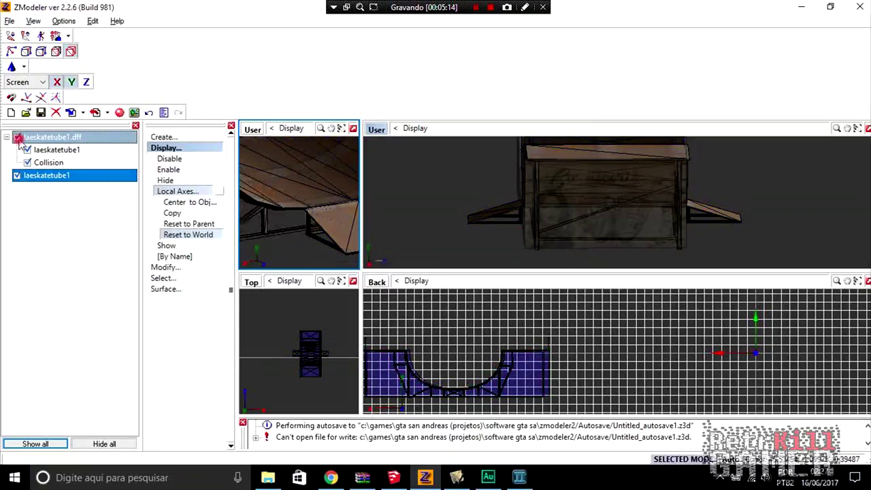
click(189, 222)
click(269, 197)
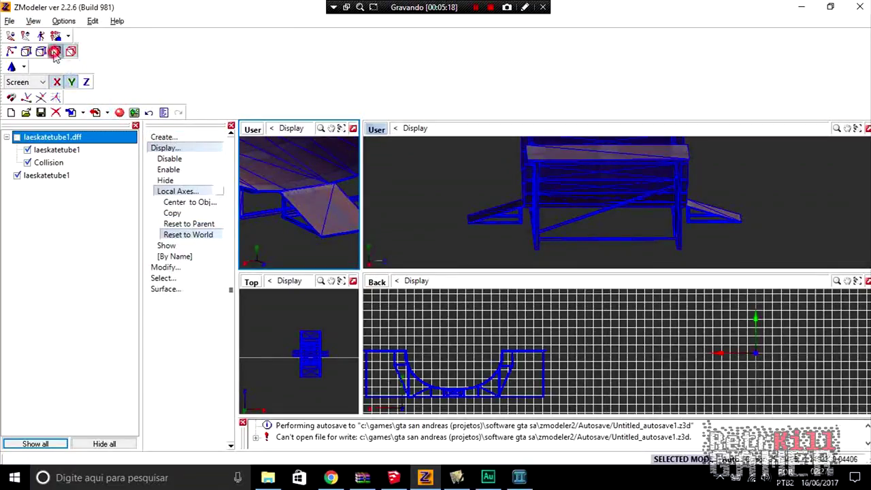
Switch to vertex mode and pick the ramp's connected polygons with Select > Separated
click(284, 178)
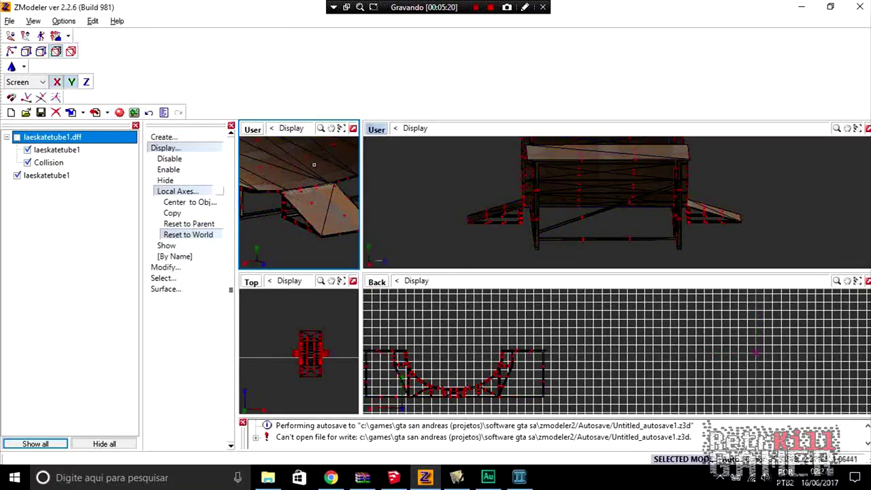
middle_drag(270, 182, 193, 139)
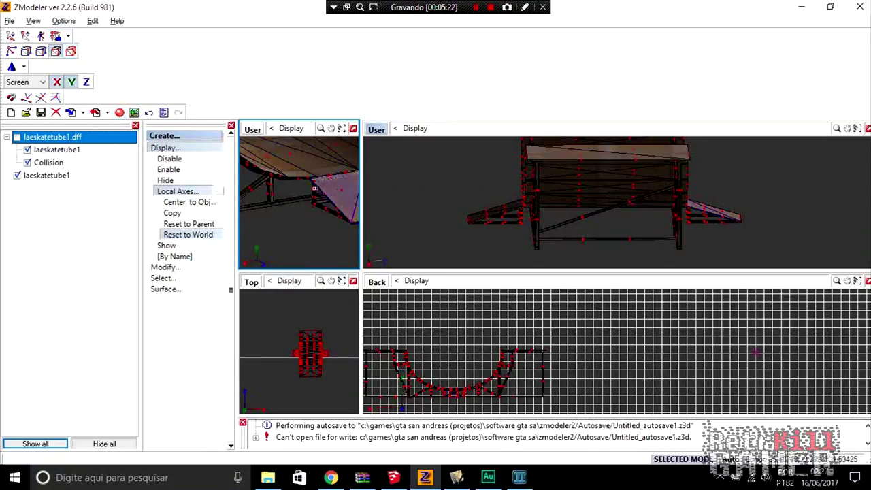
middle_drag(316, 189, 296, 226)
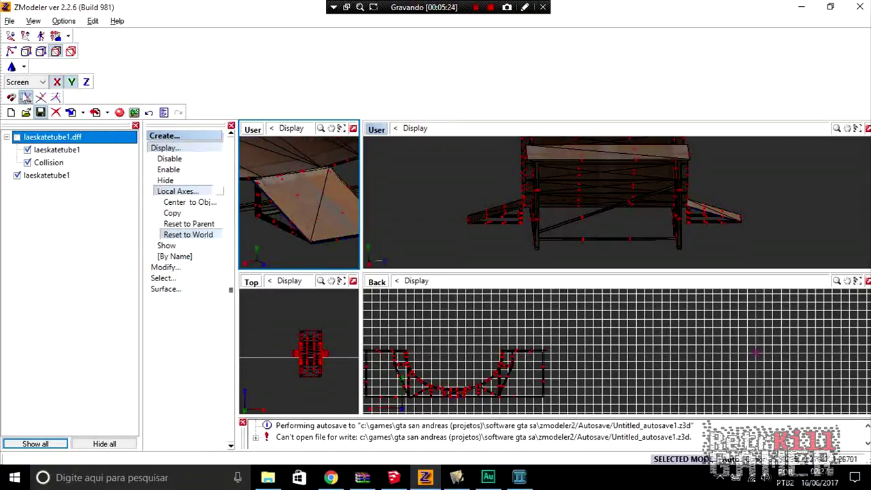
click(166, 147)
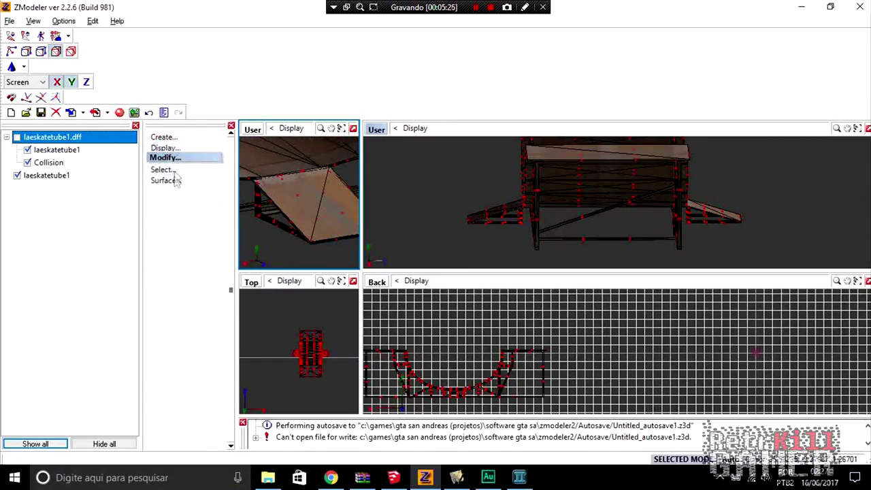
click(167, 168)
click(185, 256)
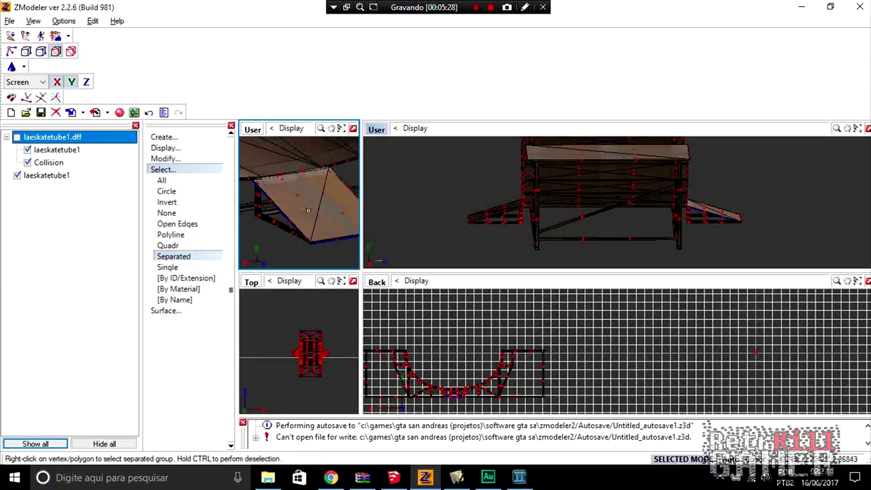
right_click(286, 216)
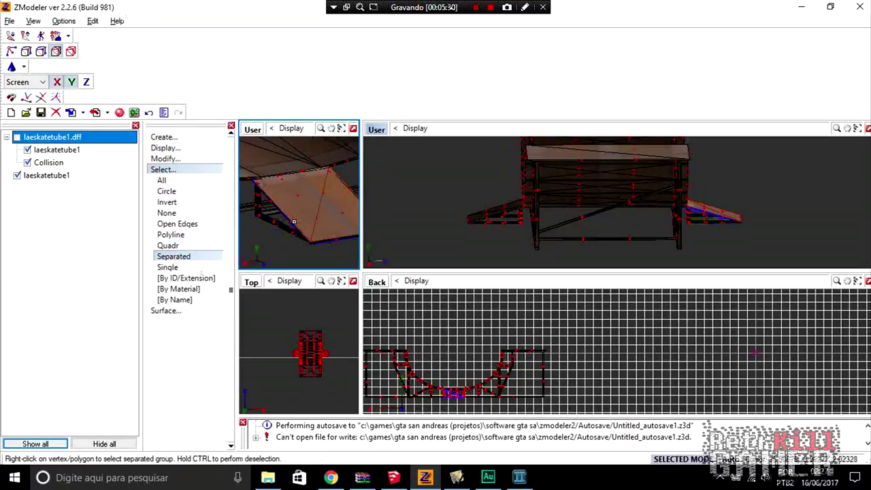
Switch to Quadr selection and box-select the side ramp's polygons, including its left end
scroll(277, 226, up, 2)
scroll(279, 222, up, 1)
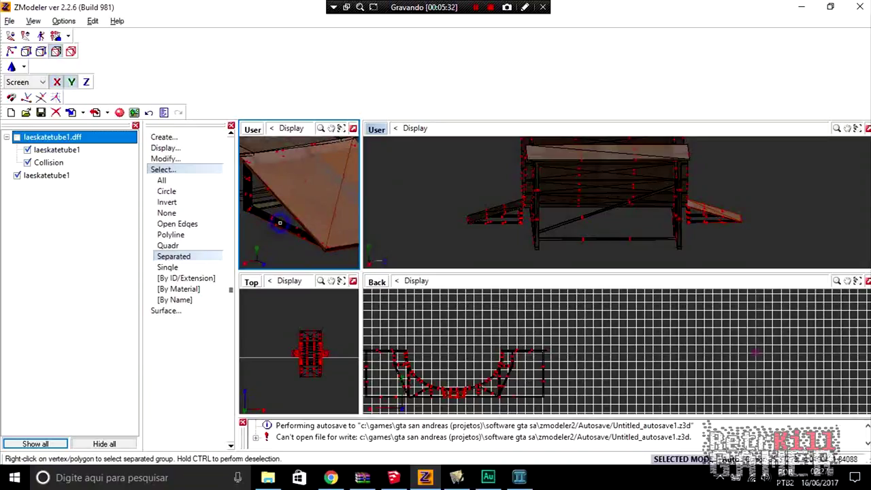
scroll(280, 231, up, 1)
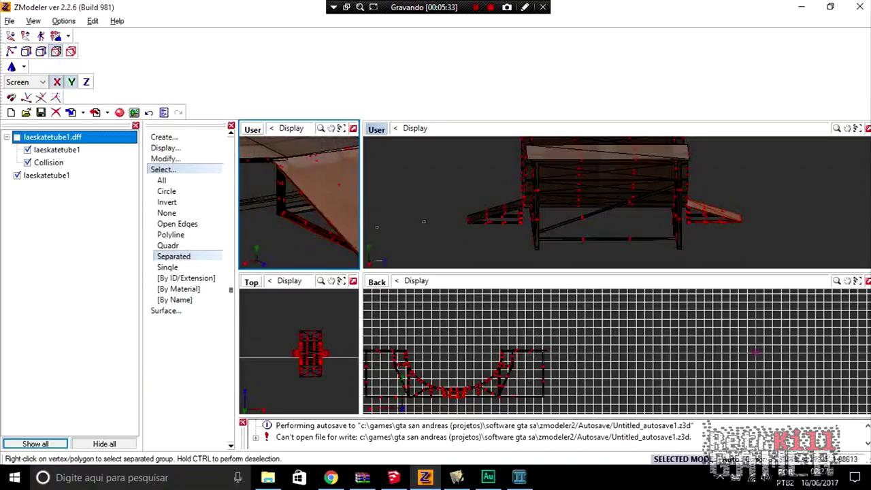
scroll(514, 222, up, 2)
scroll(514, 222, up, 1)
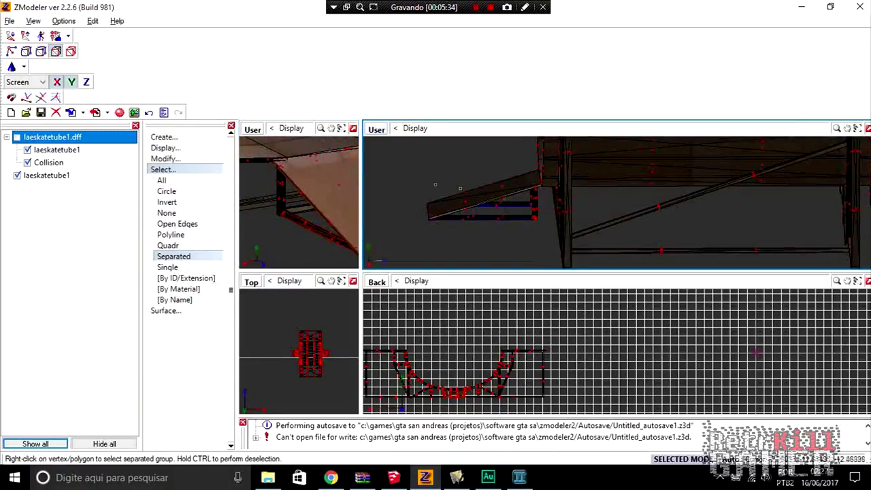
click(170, 245)
scroll(476, 184, up, 1)
alt+middle_drag(405, 181, 786, 178)
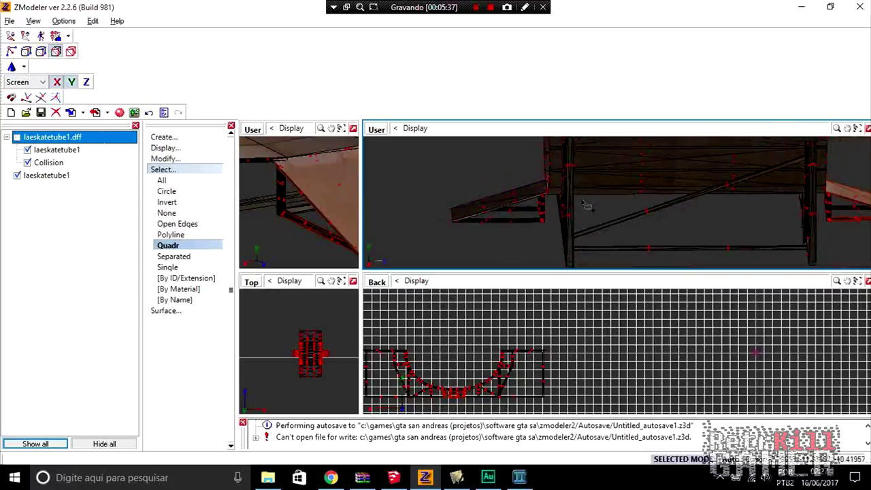
drag(673, 251, 670, 246)
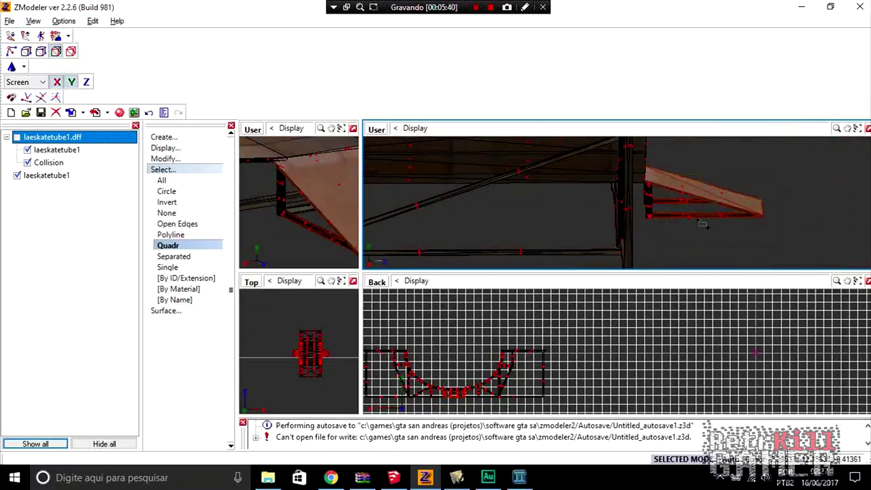
scroll(621, 203, up, 1)
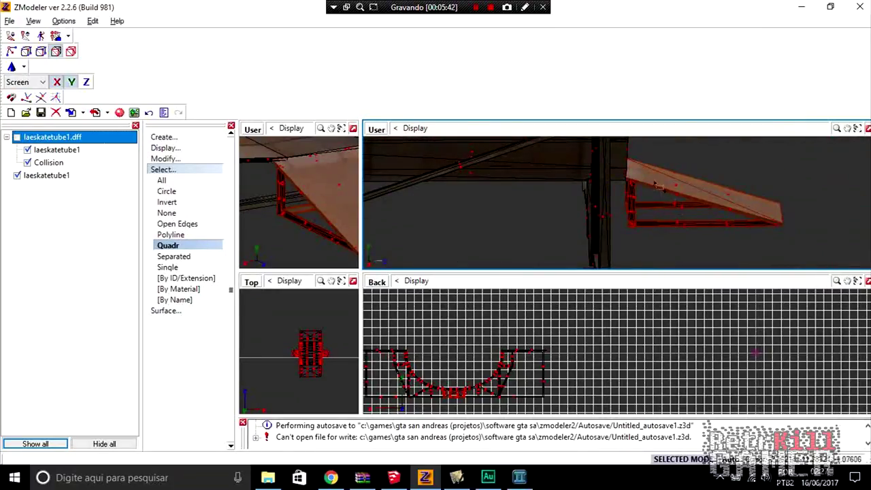
scroll(666, 176, up, 1)
drag(666, 153, 625, 225)
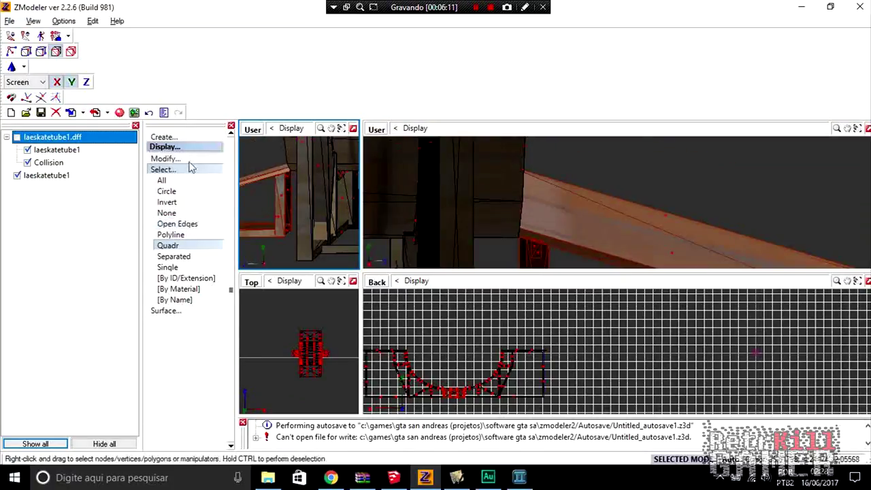
click(170, 169)
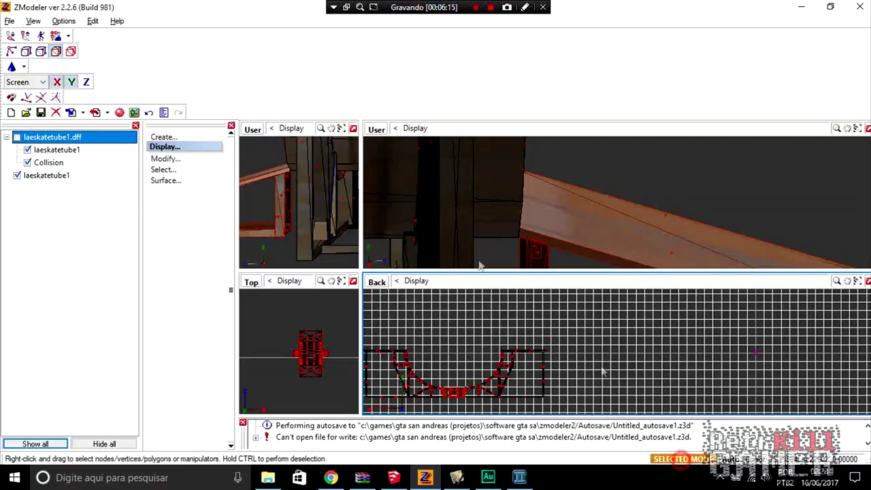
Detach the selected side-ramp polygons into a new object with Submesh > Detach, then hide it
click(166, 158)
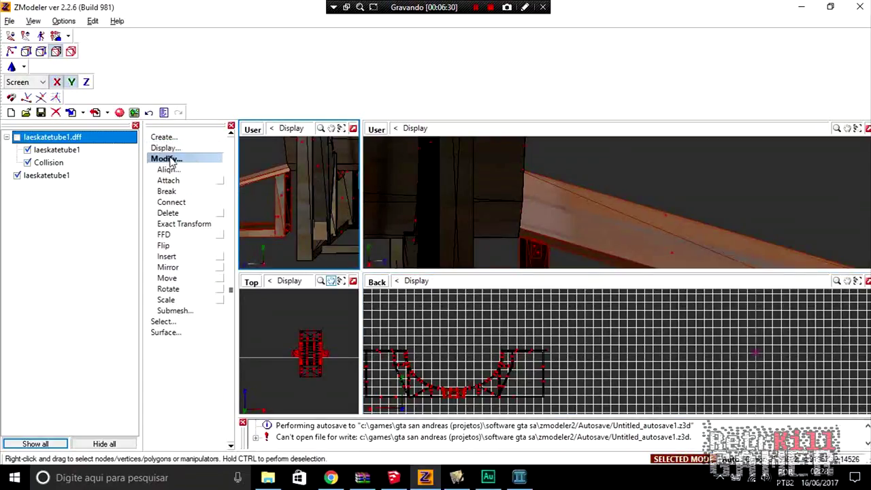
click(179, 311)
click(175, 354)
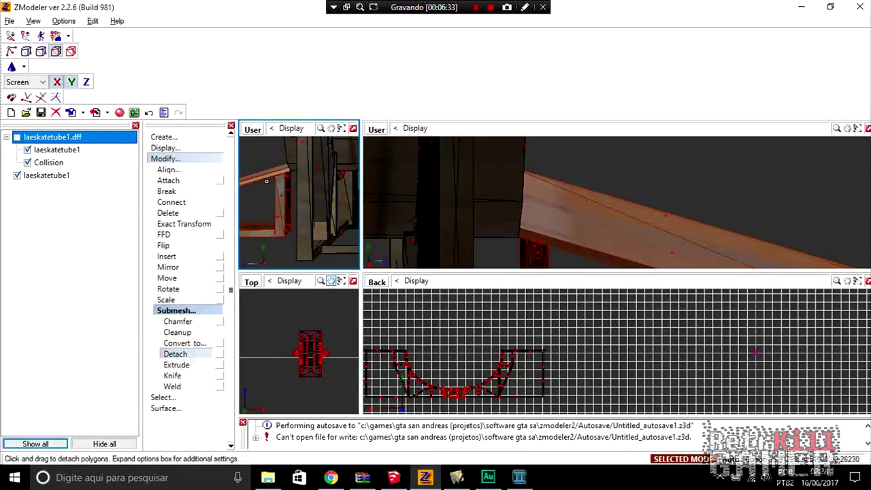
click(755, 352)
click(20, 188)
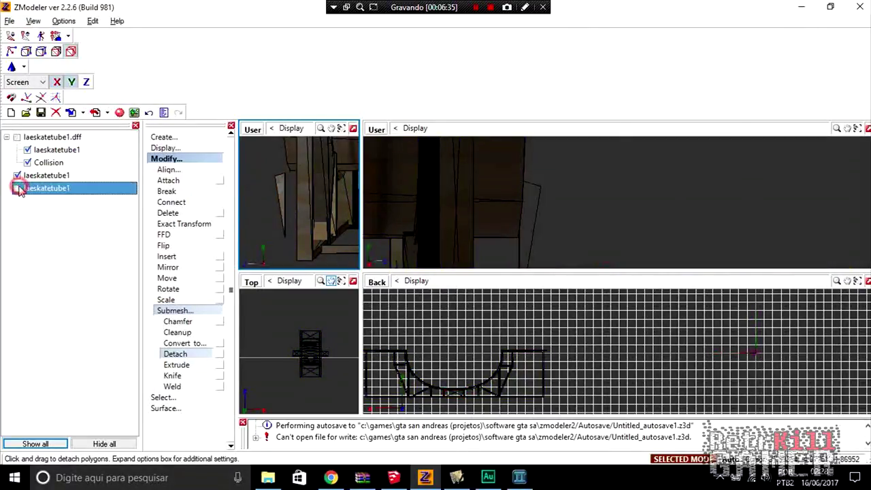
click(17, 188)
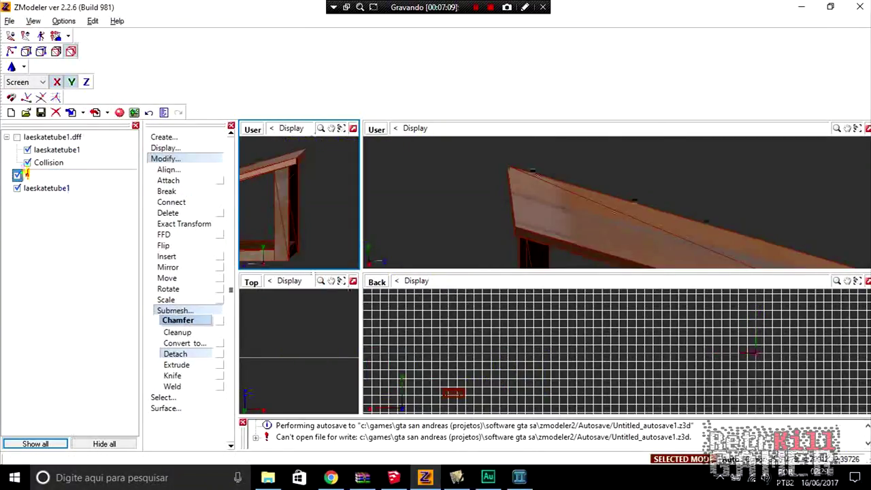
Rename the detached object to r2
double_click(62, 185)
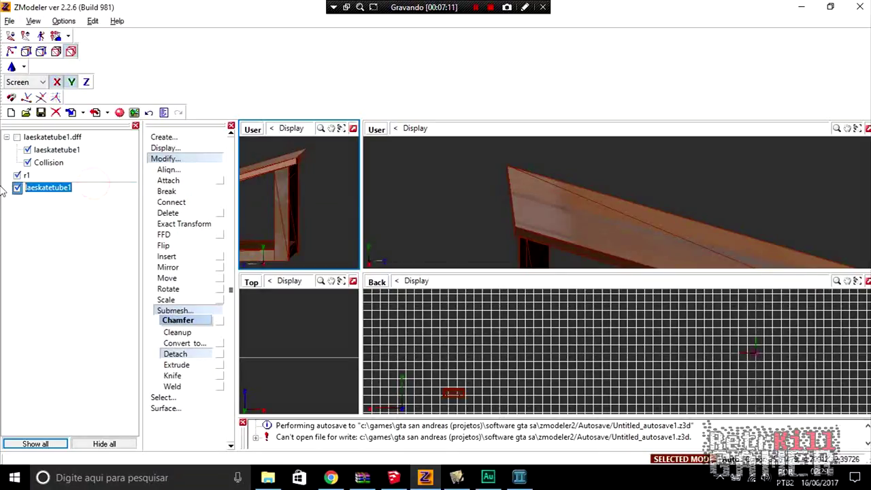
text(r2)
key(Return)
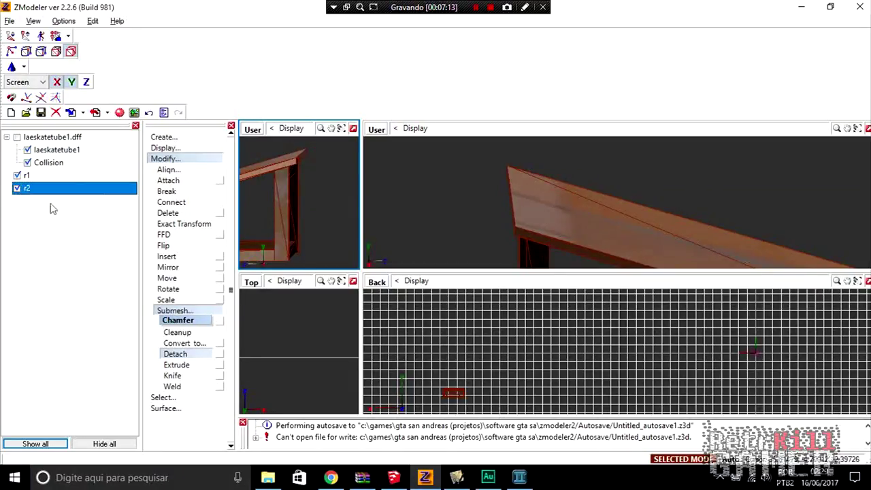
click(167, 158)
click(166, 159)
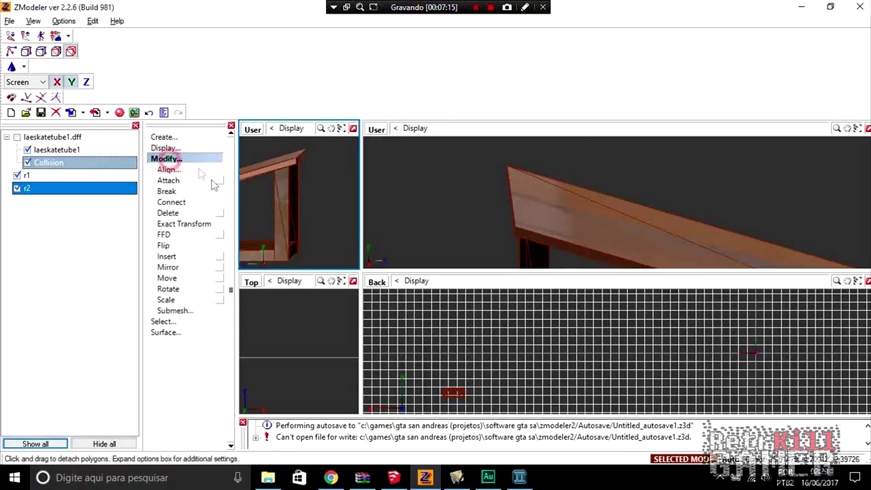
Merge r2 into r1 using Attach Multiple with r1 as the attach target
click(168, 181)
click(220, 180)
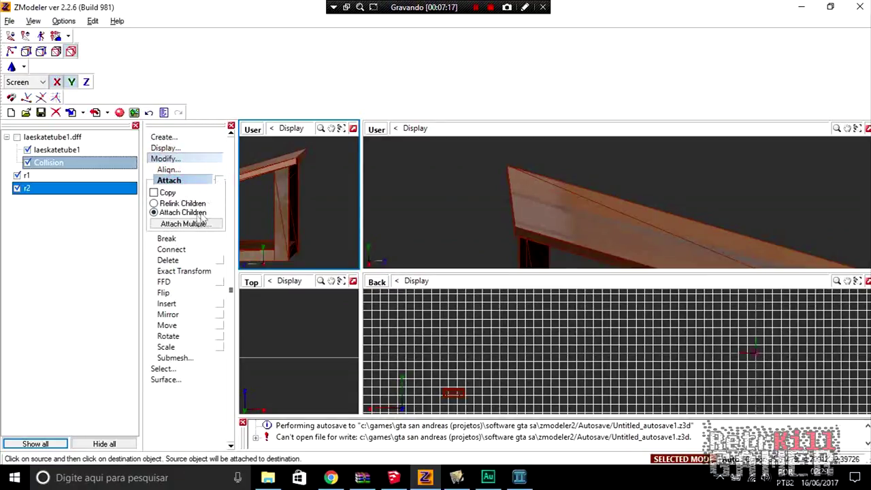
click(190, 224)
click(409, 187)
click(368, 205)
click(412, 283)
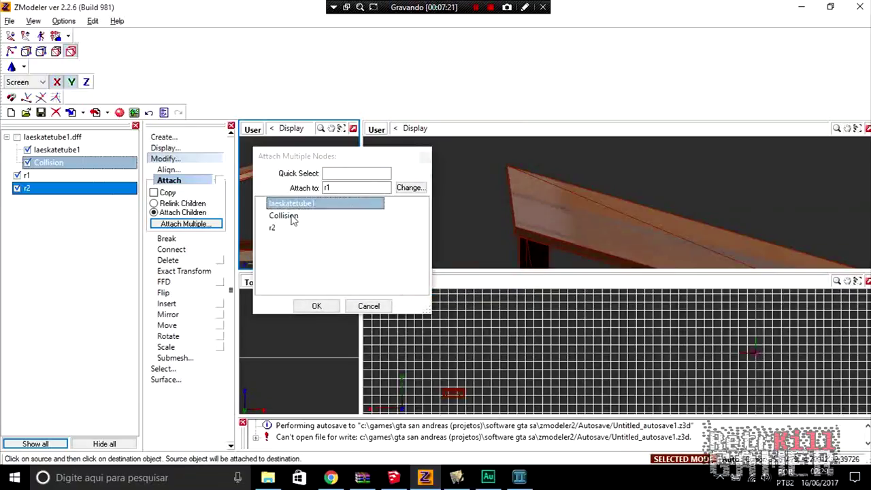
drag(291, 217, 274, 227)
click(306, 306)
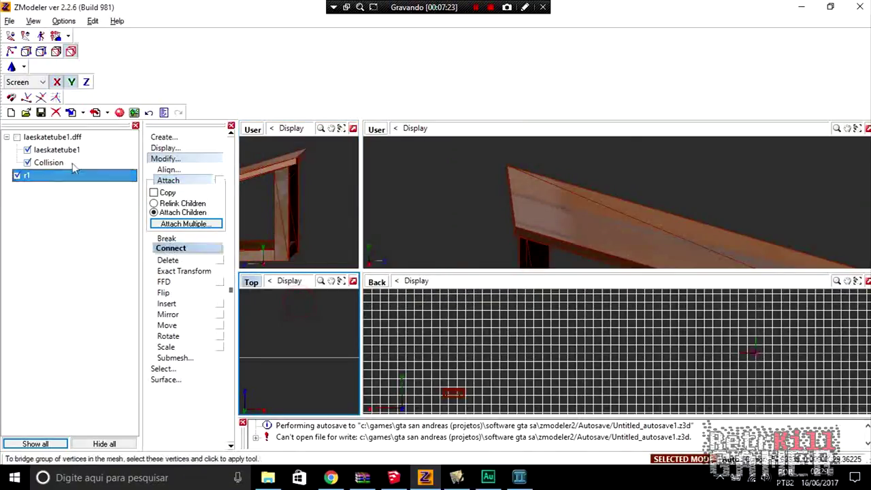
Drag r1 into laeskatetube1.dff in the hierarchy beside laeskatetube1 and Collision
click(17, 176)
click(17, 175)
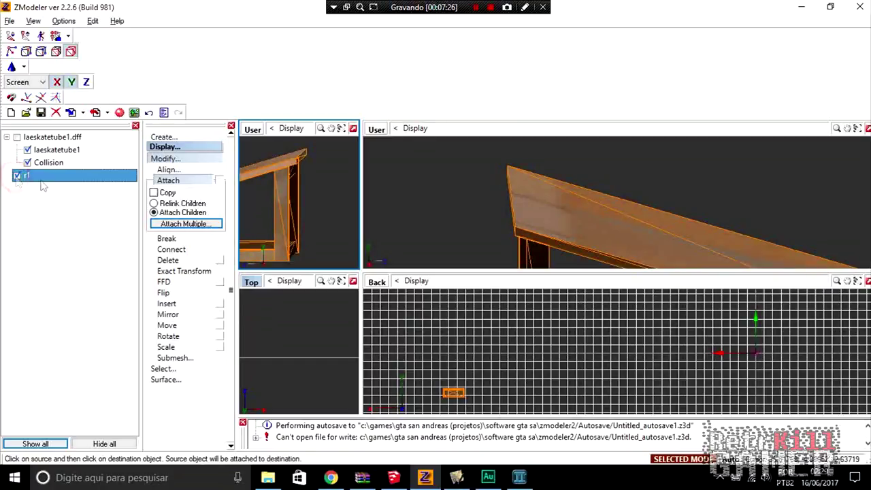
mouse_move(39, 181)
mouse_down()
mouse_move(72, 157)
mouse_move(72, 139)
mouse_up()
click(17, 150)
click(39, 176)
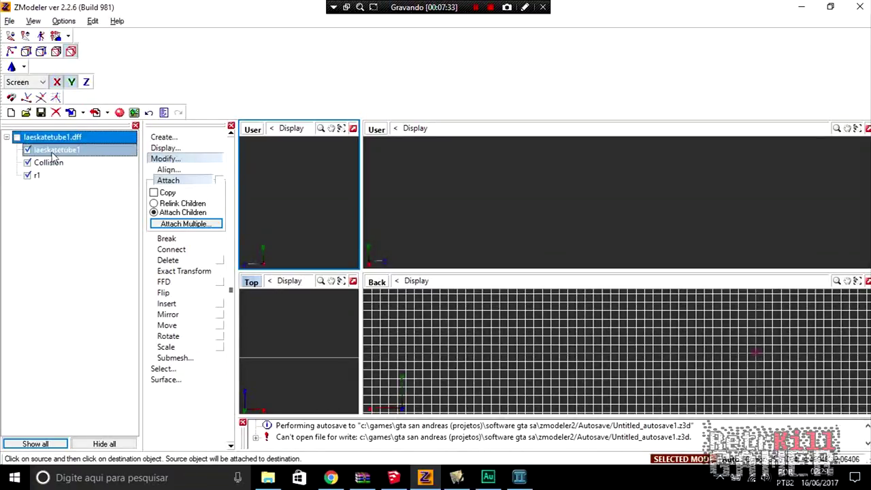
Attach the r1 ramp onto the laeskatetube1 mesh
click(154, 181)
click(37, 174)
click(56, 149)
click(558, 220)
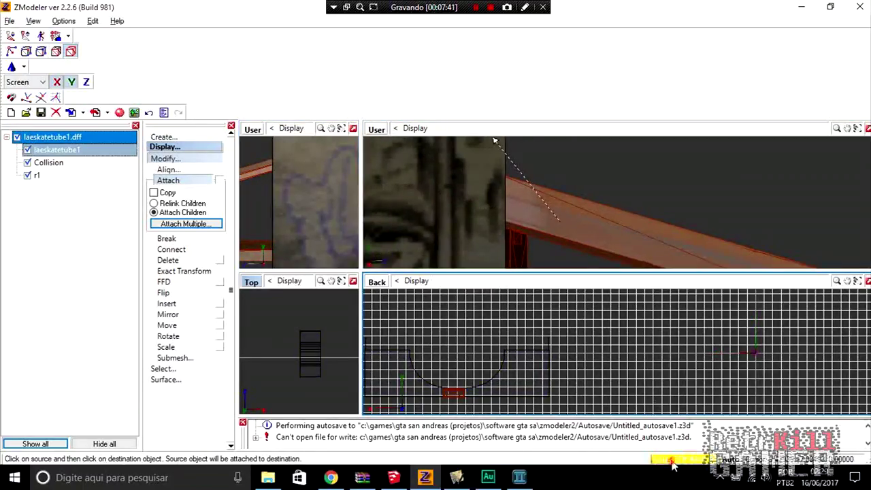
click(71, 51)
click(411, 194)
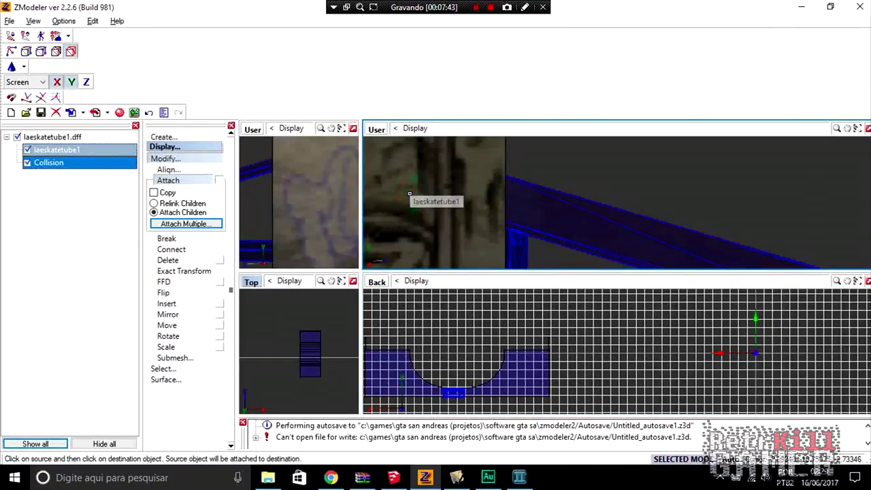
Merge the Collision node into laeskatetube1 as well
scroll(473, 193, down, 5)
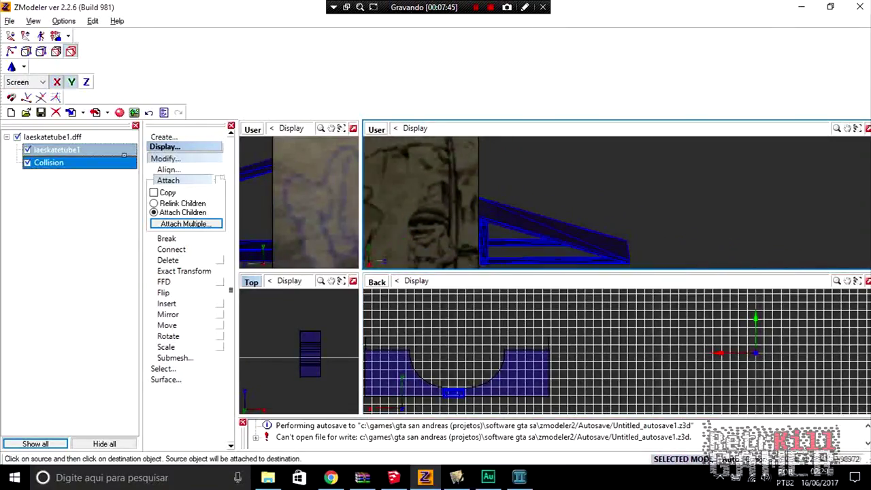
mouse_move(431, 219)
middle_down()
mouse_move(496, 205)
mouse_move(454, 177)
middle_up()
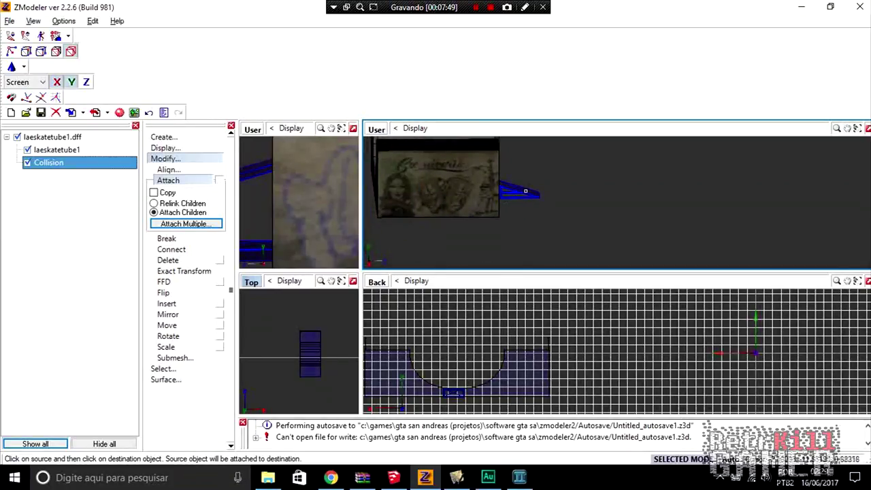
click(433, 186)
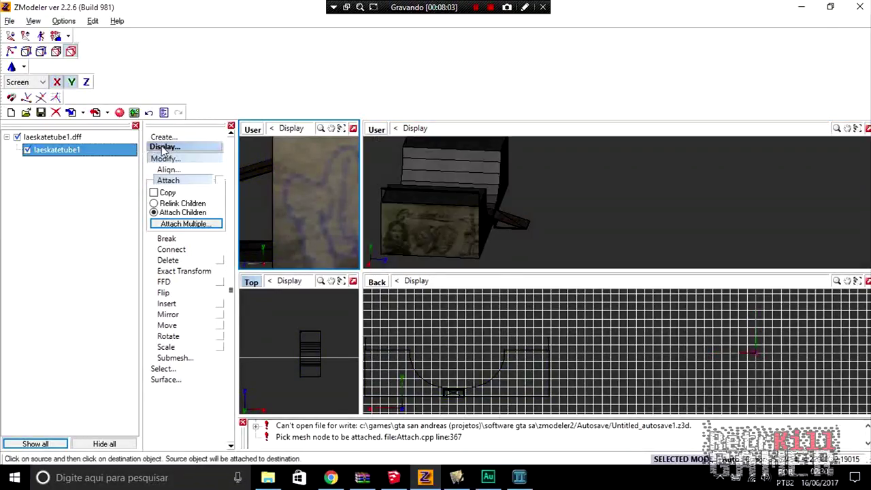
click(163, 136)
click(166, 148)
Make a copy of the laeskatetube1 mesh and select the new copied node
click(443, 188)
mouse_move(443, 189)
middle_down()
mouse_move(499, 212)
mouse_move(538, 204)
middle_up()
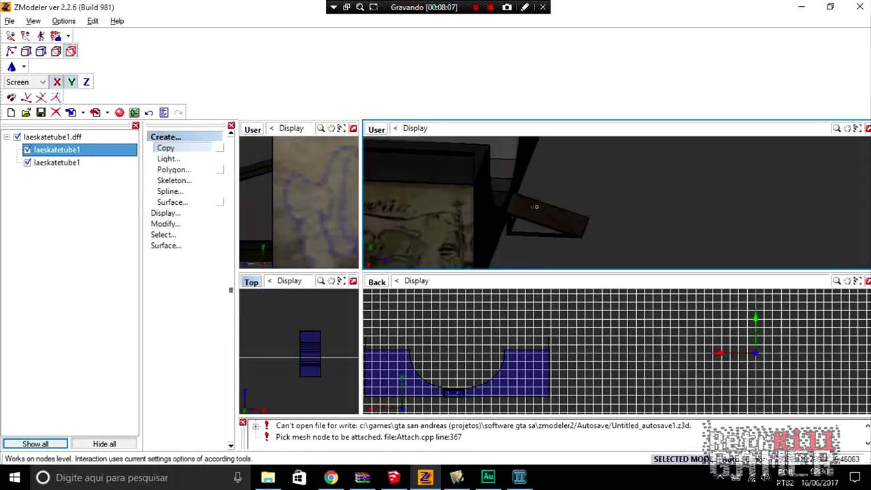
ctrl+click(55, 163)
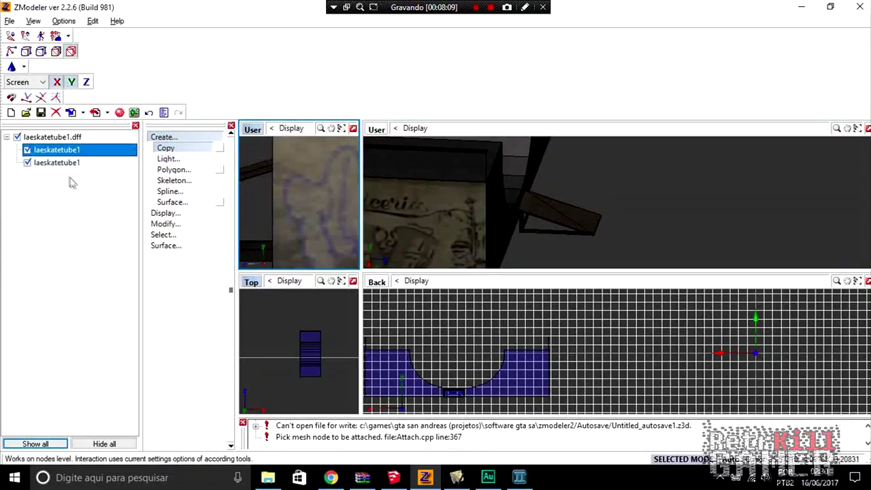
Rename the copied node to 'Collision' and select the laeskatetube1.dff root
click(53, 166)
double_click(93, 166)
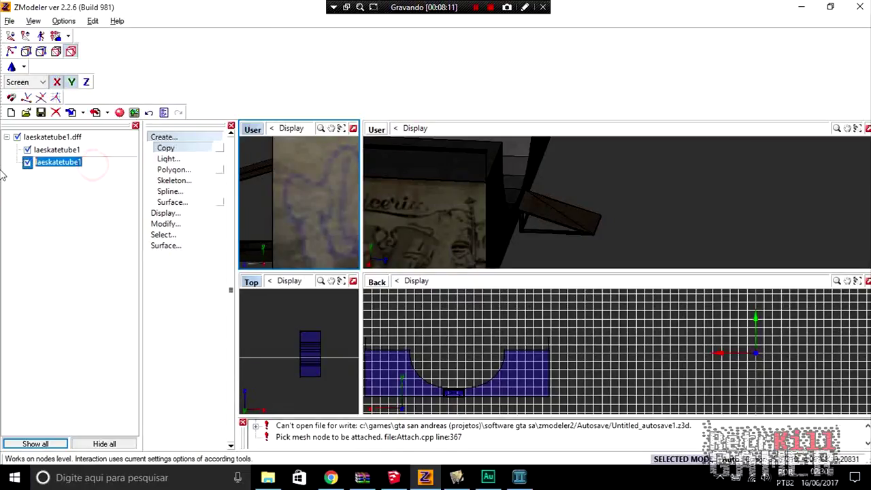
text(Collision)
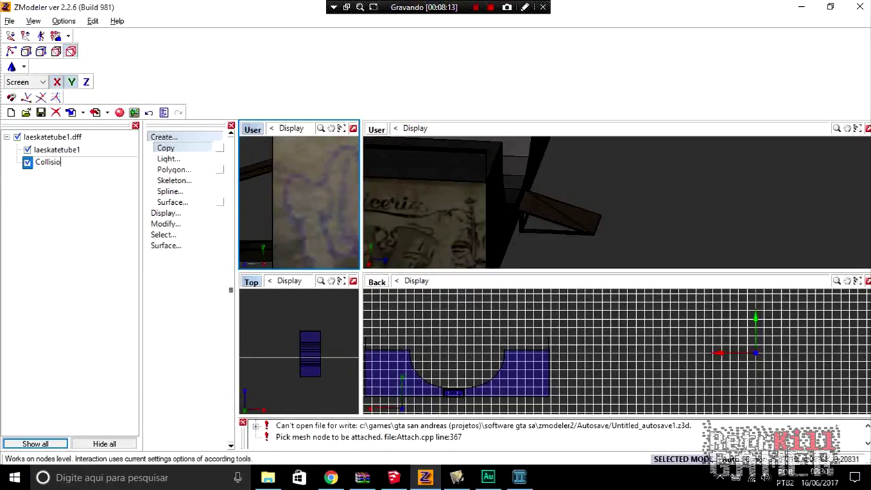
key(Return)
click(53, 136)
click(107, 112)
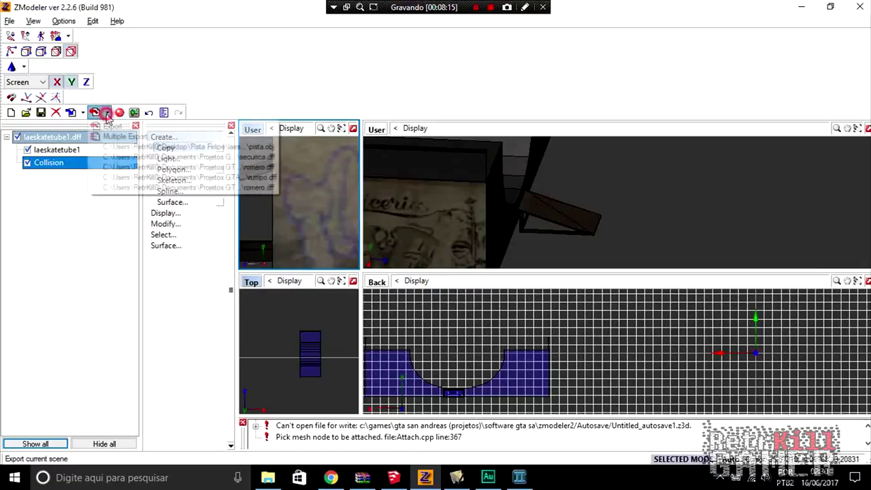
Export laeskatetube1.dff with Multiple Export as a San Andreas DFF, then delete the Collision node
click(119, 134)
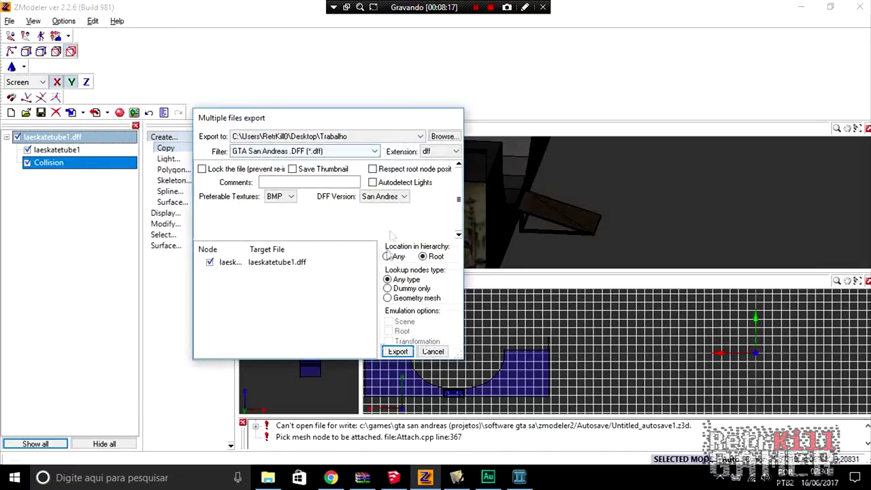
click(398, 351)
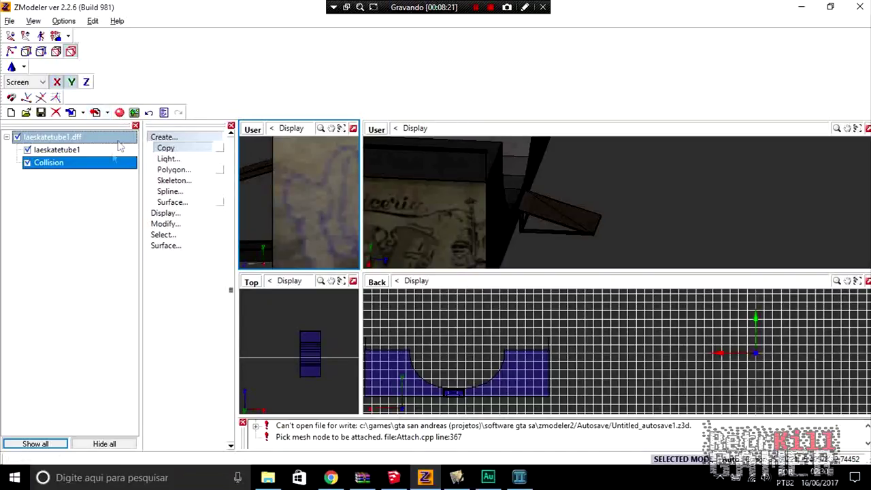
click(58, 164)
right_click(58, 164)
click(143, 179)
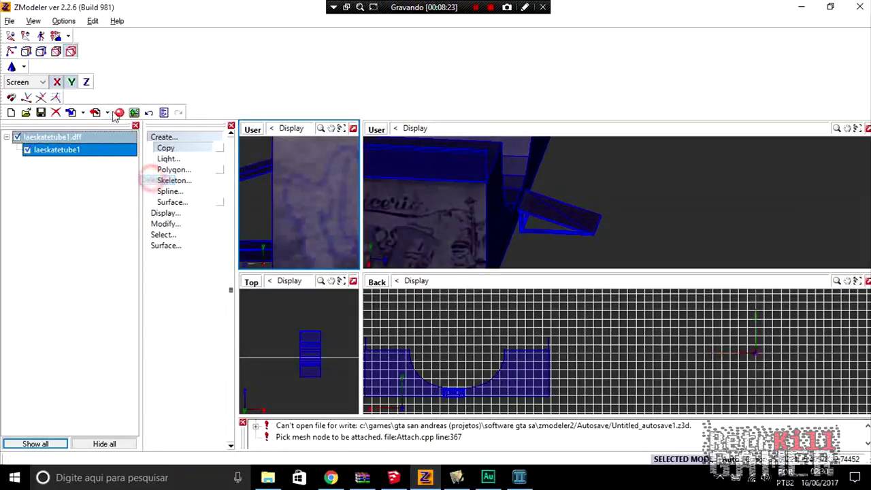
Re-export the model to the Desktop without the copy, then switch to the collision editor
click(112, 135)
click(374, 137)
click(327, 156)
click(398, 352)
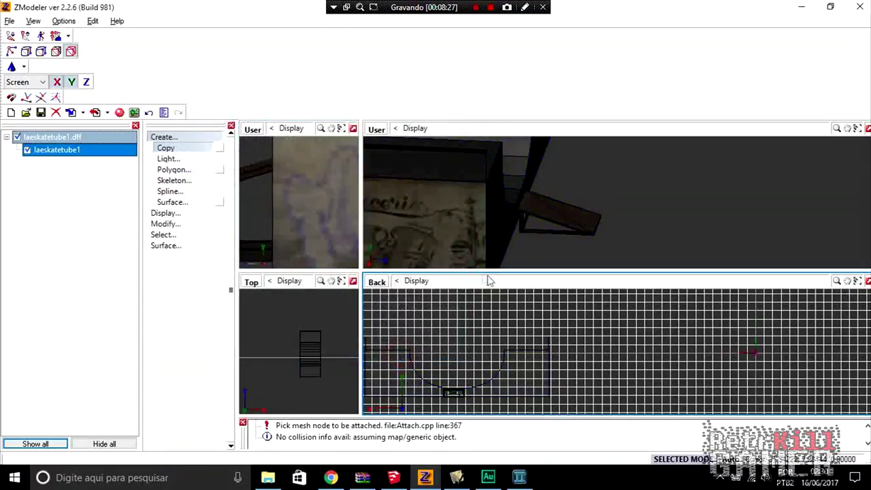
click(802, 7)
click(285, 124)
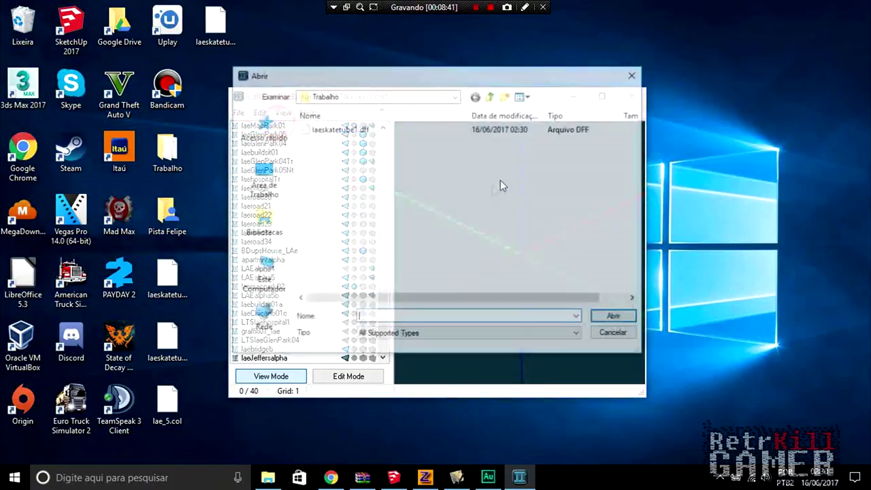
Load laeskatetube1.dff into lae_5.col, rename its entry laeskatetube1 and set version Col 3
double_click(347, 128)
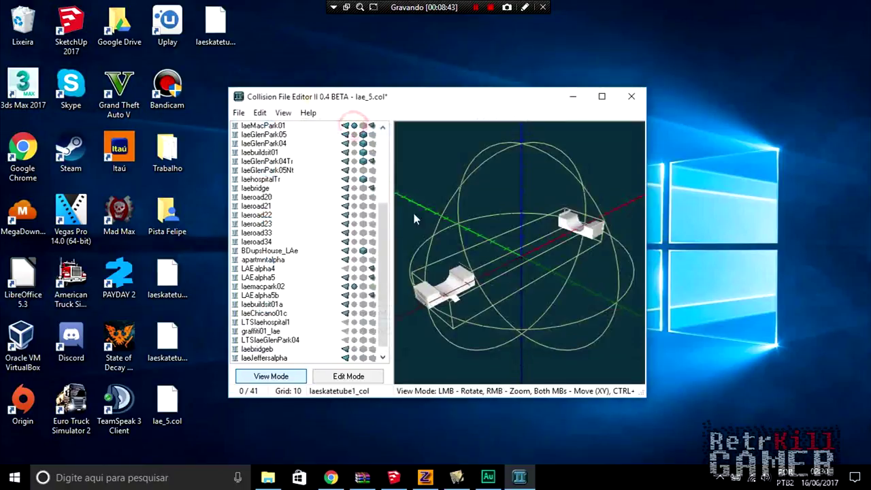
click(285, 360)
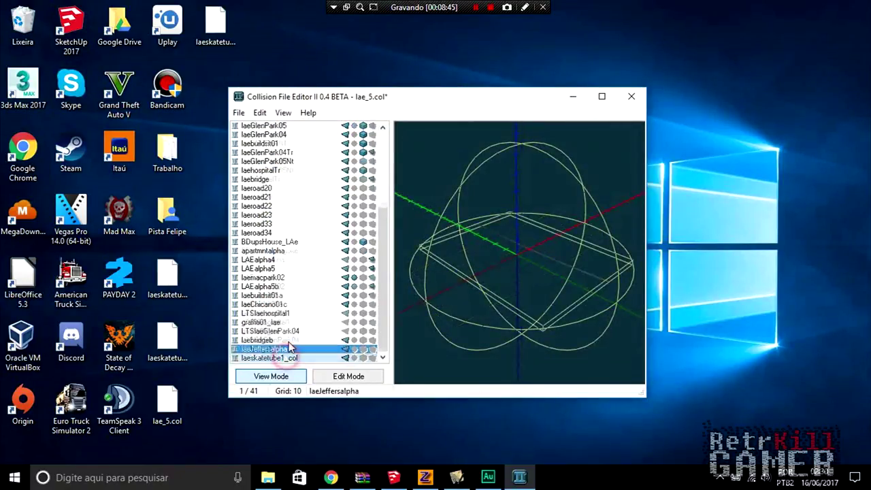
click(292, 359)
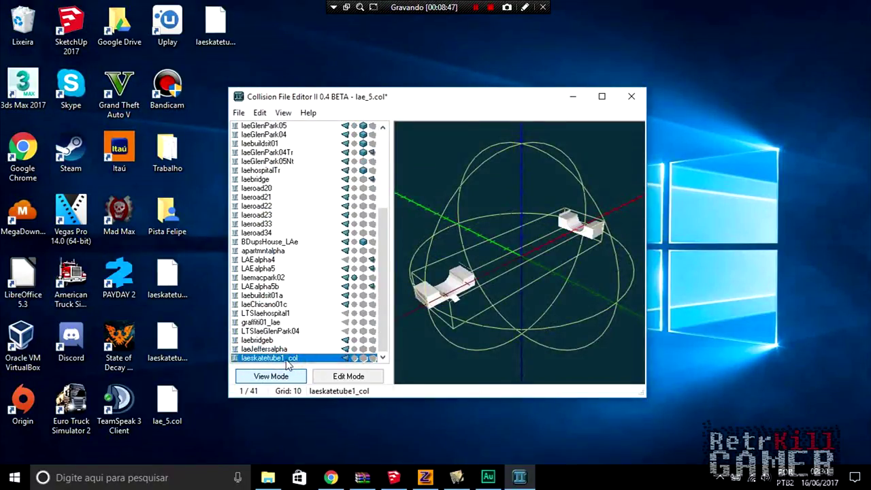
key(Return)
right_click(272, 361)
click(332, 330)
click(414, 347)
In Face edit mode, select all 270 faces and assign them the Default material
click(348, 376)
click(292, 237)
drag(381, 276, 382, 283)
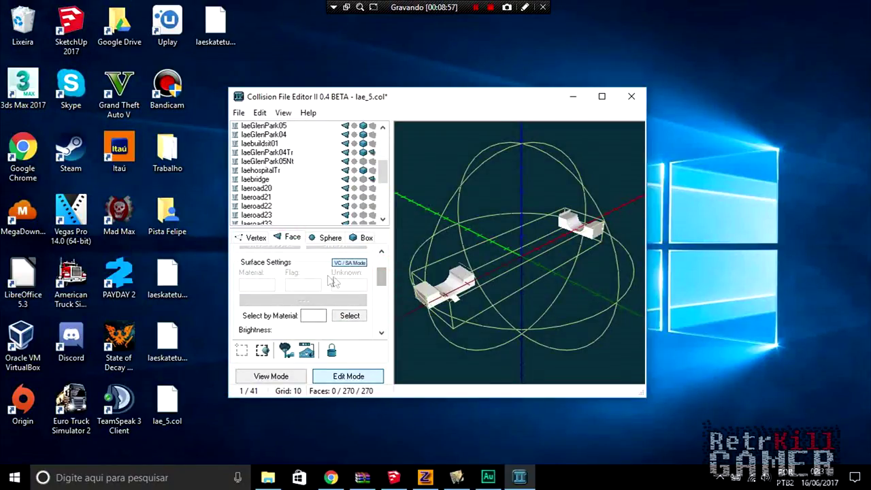
mouse_move(383, 282)
mouse_down()
mouse_move(381, 265)
mouse_move(385, 284)
mouse_up()
key(ctrl+a)
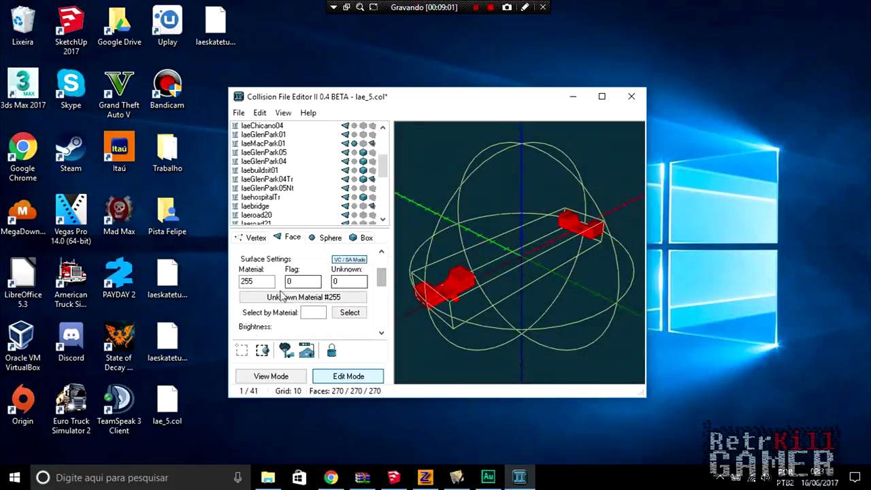
click(303, 297)
click(356, 158)
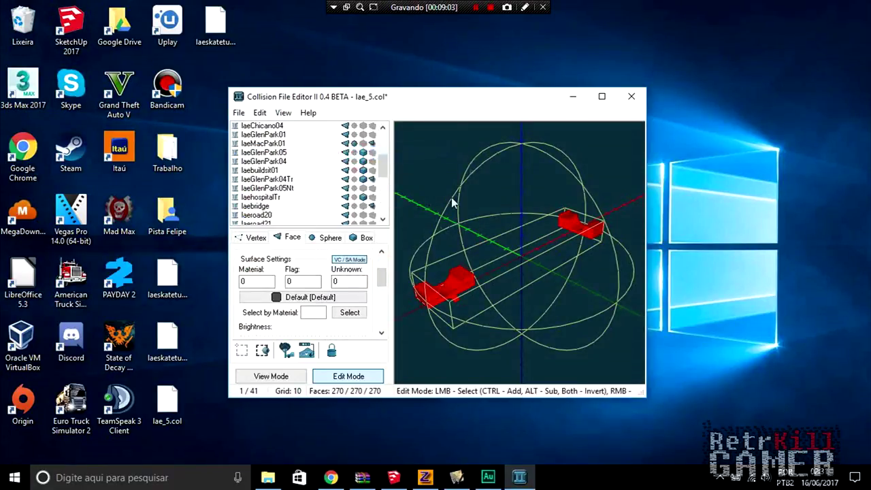
click(286, 375)
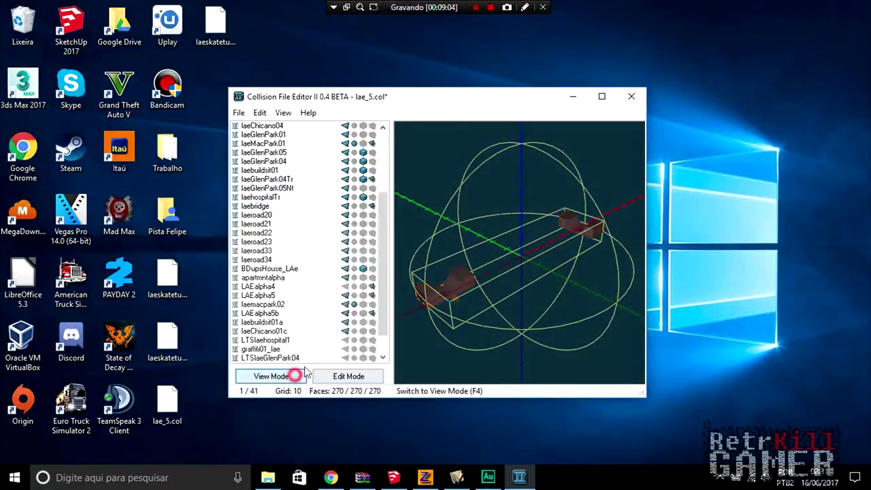
Save lae_5.col, close the editor and paste the new files into the pista skate folder
click(238, 112)
click(272, 188)
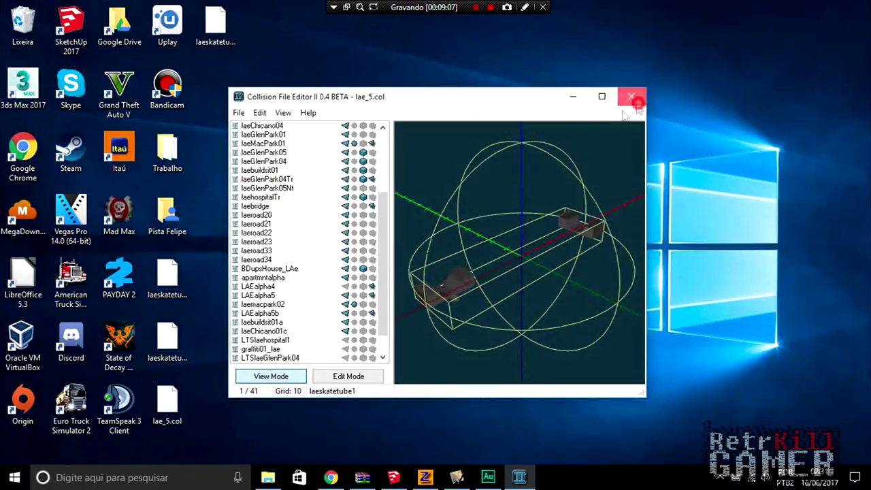
click(632, 96)
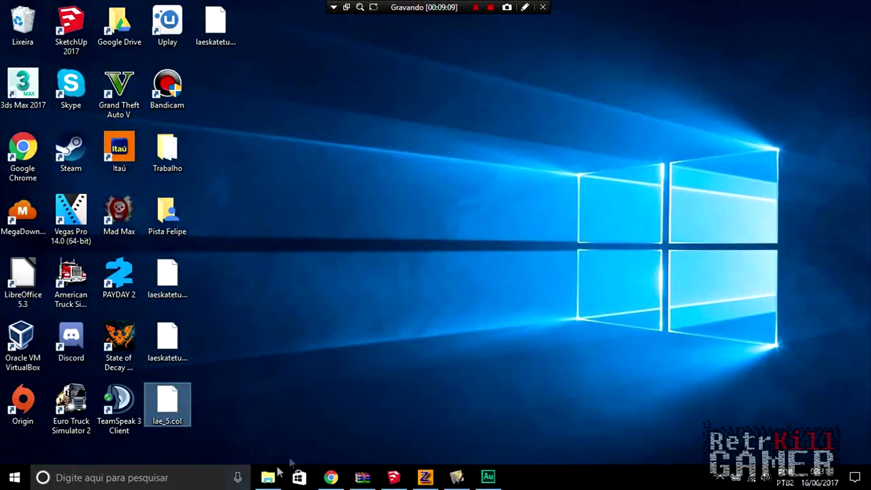
click(267, 477)
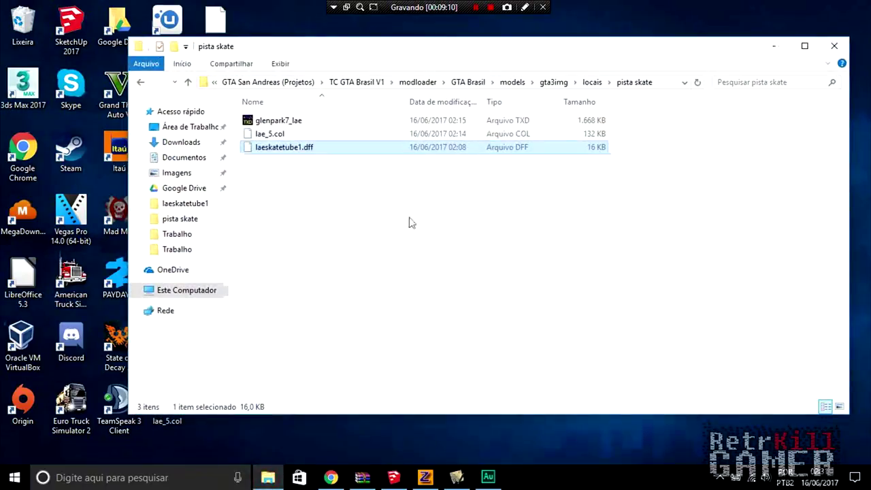
key(ctrl+v)
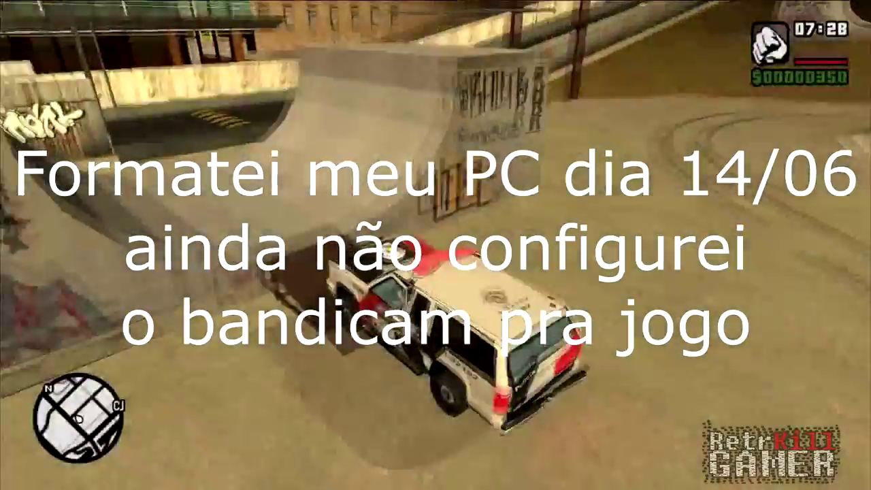